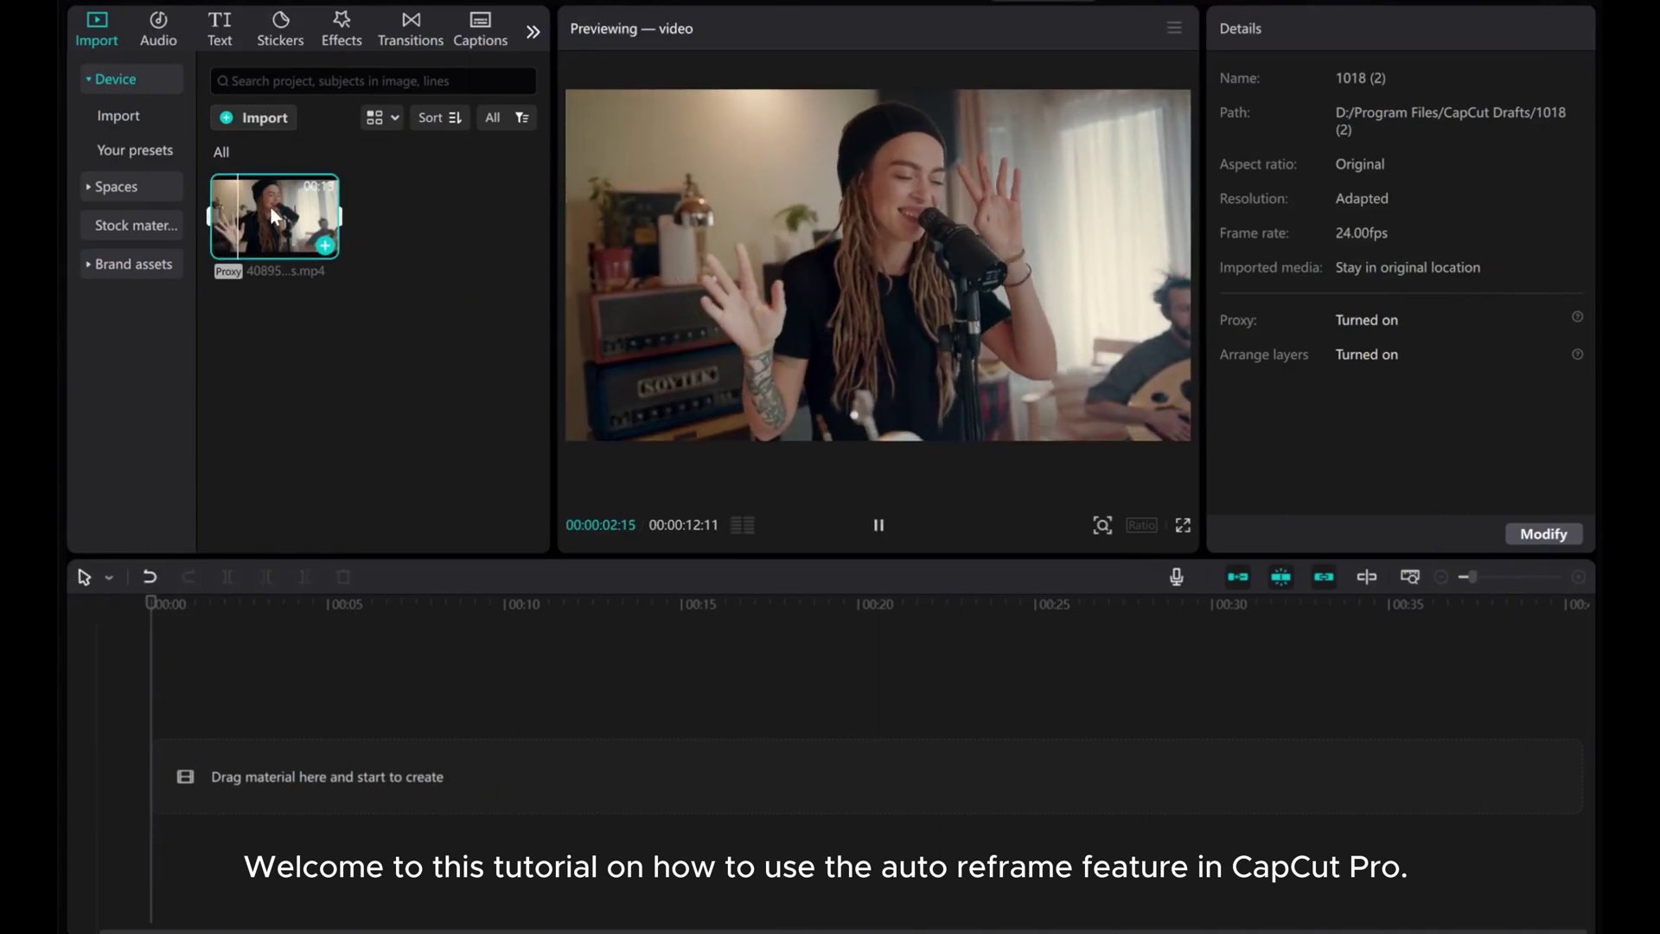
Drag the imported singer video onto the timeline as a 12-second video track.
{"action": "left_click_drag", "start_coordinate": [276, 206], "coordinate": [260, 734]}
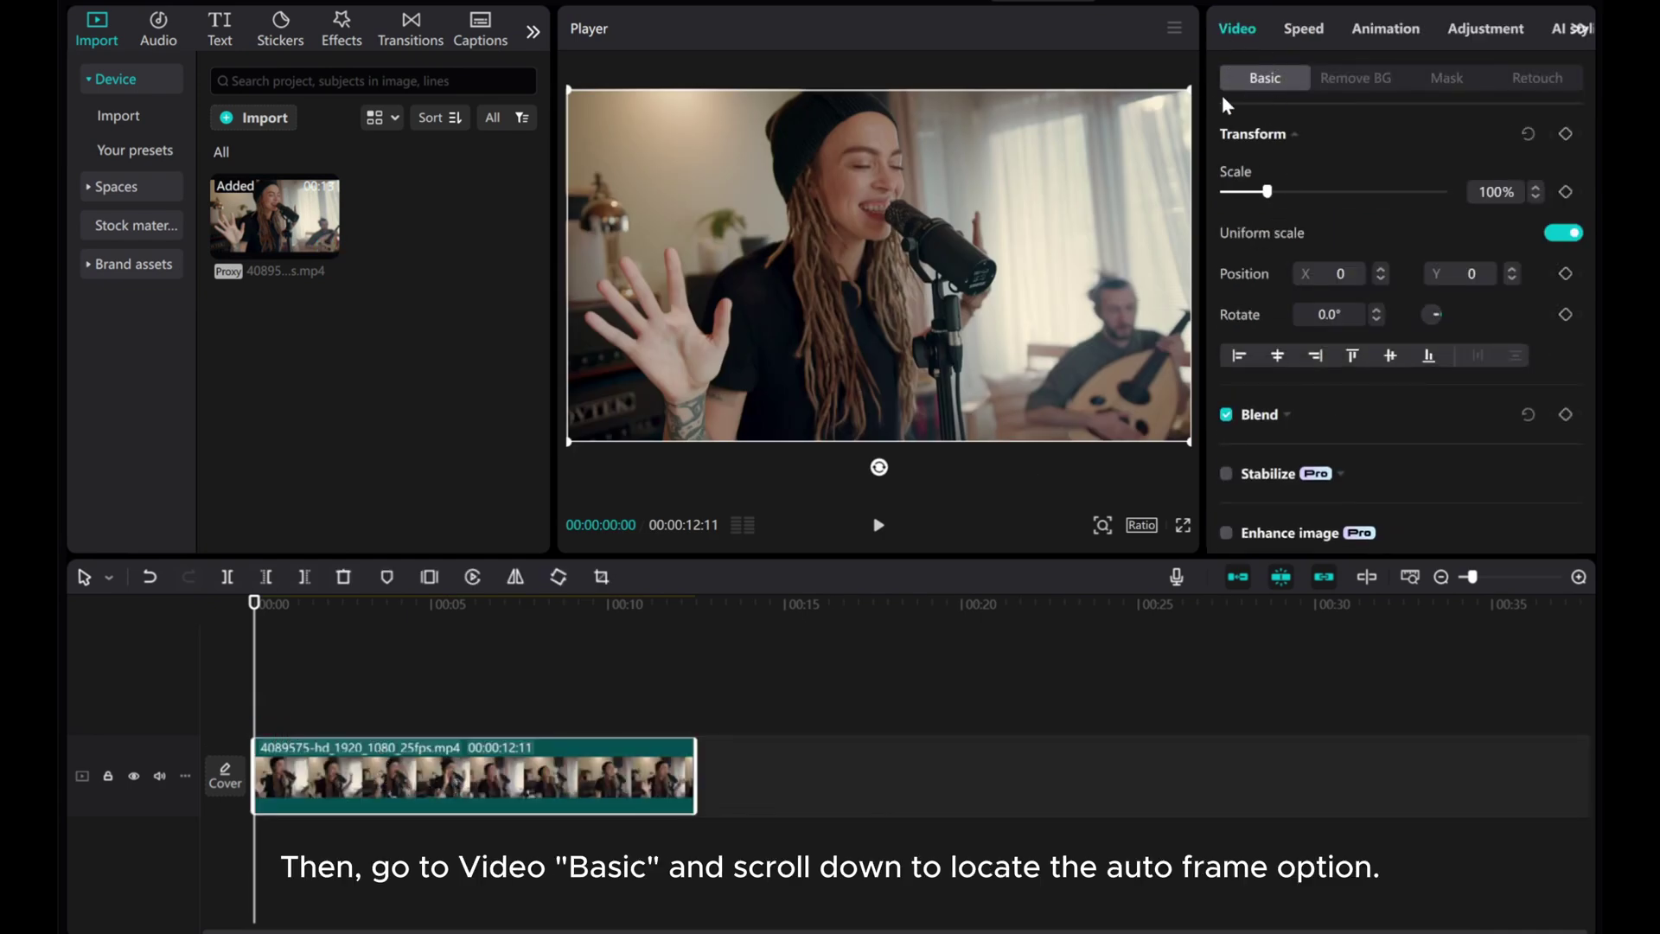
{"action": "scroll", "coordinate": [1310, 360], "scroll_direction": "down", "scroll_amount": 2}
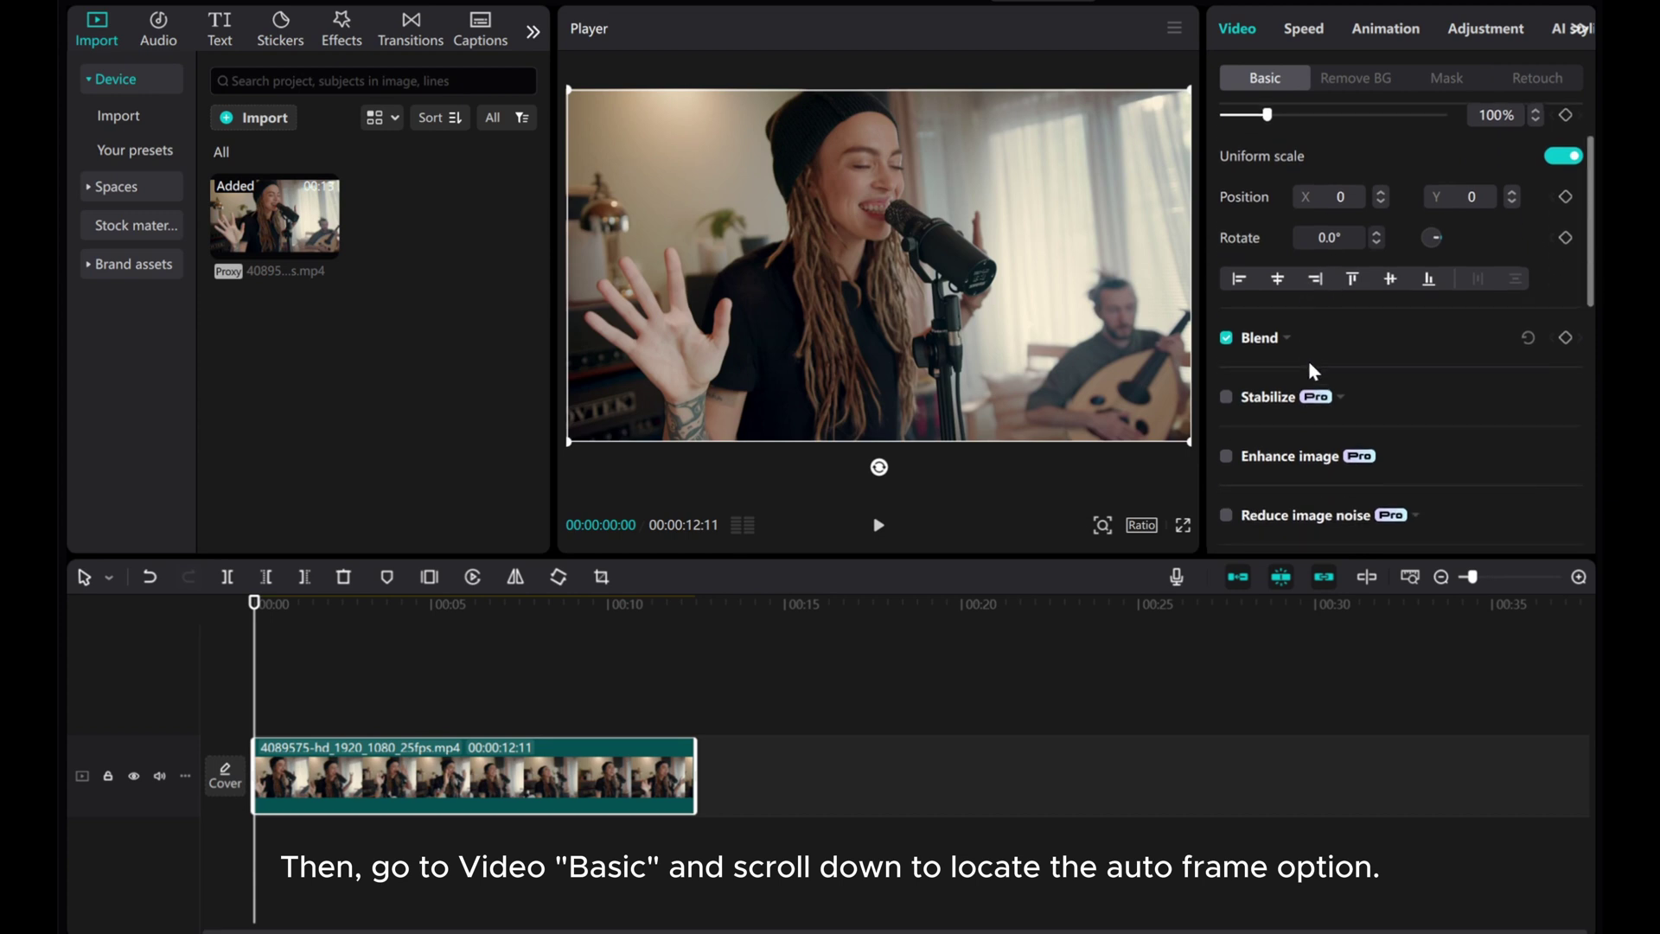
{"action": "scroll", "coordinate": [1310, 361], "scroll_direction": "down", "scroll_amount": 2}
{"action": "scroll", "coordinate": [1310, 370], "scroll_direction": "down", "scroll_amount": 2}
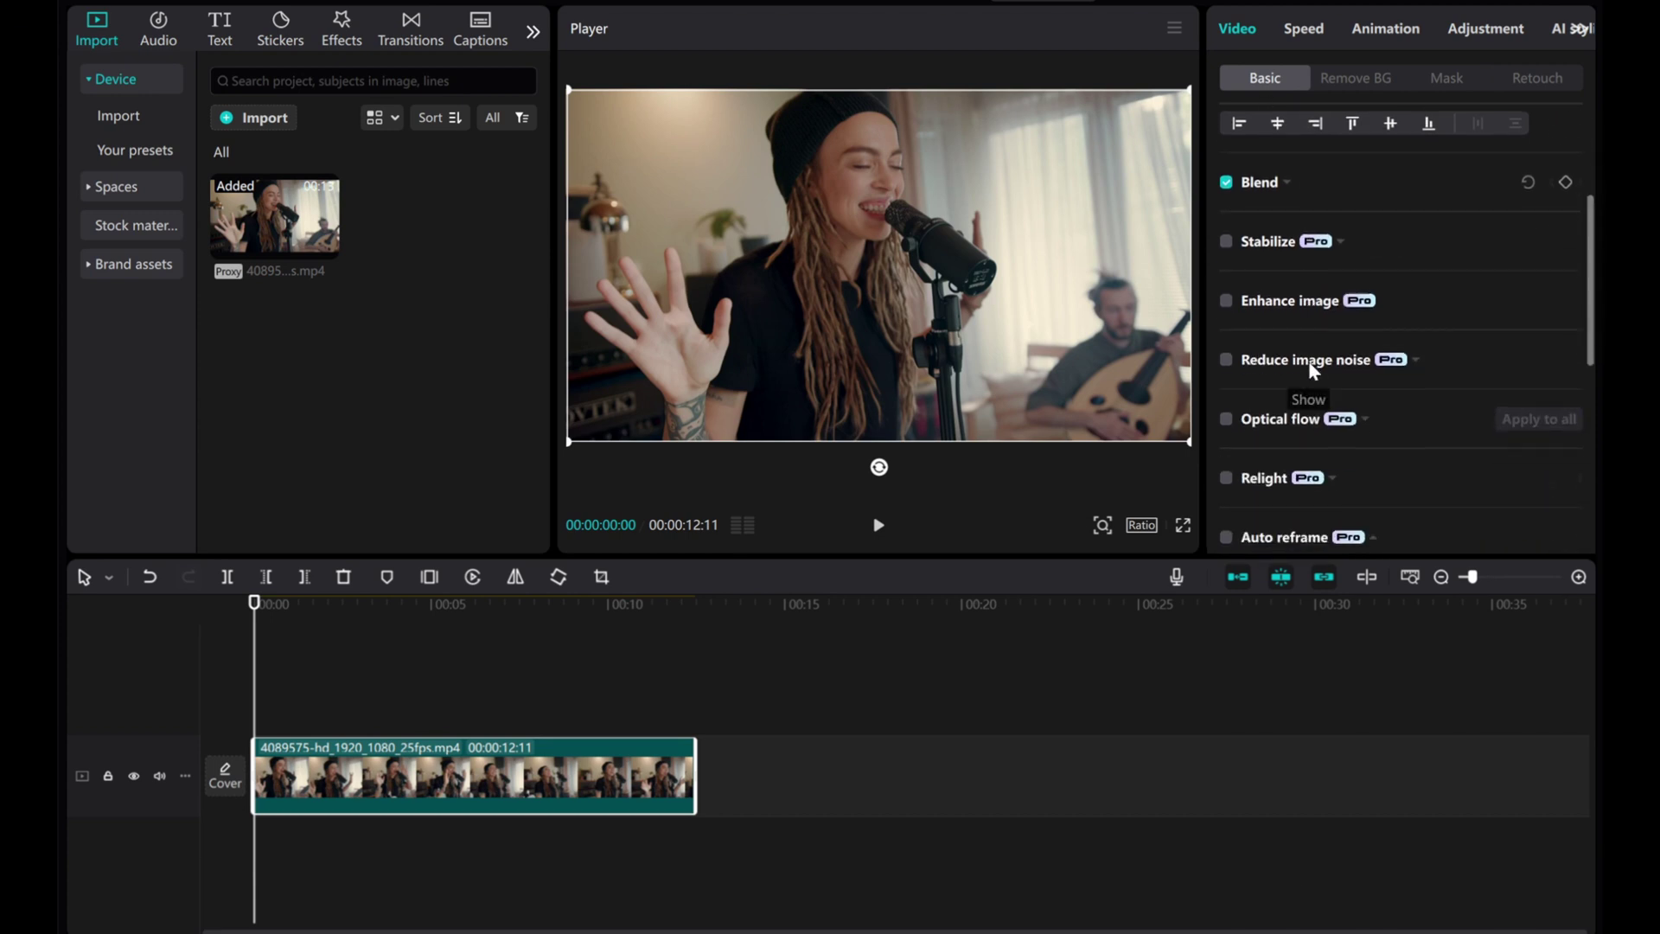
{"action": "scroll", "coordinate": [1311, 369], "scroll_direction": "down", "scroll_amount": 2}
{"action": "scroll", "coordinate": [1311, 370], "scroll_direction": "down", "scroll_amount": 1}
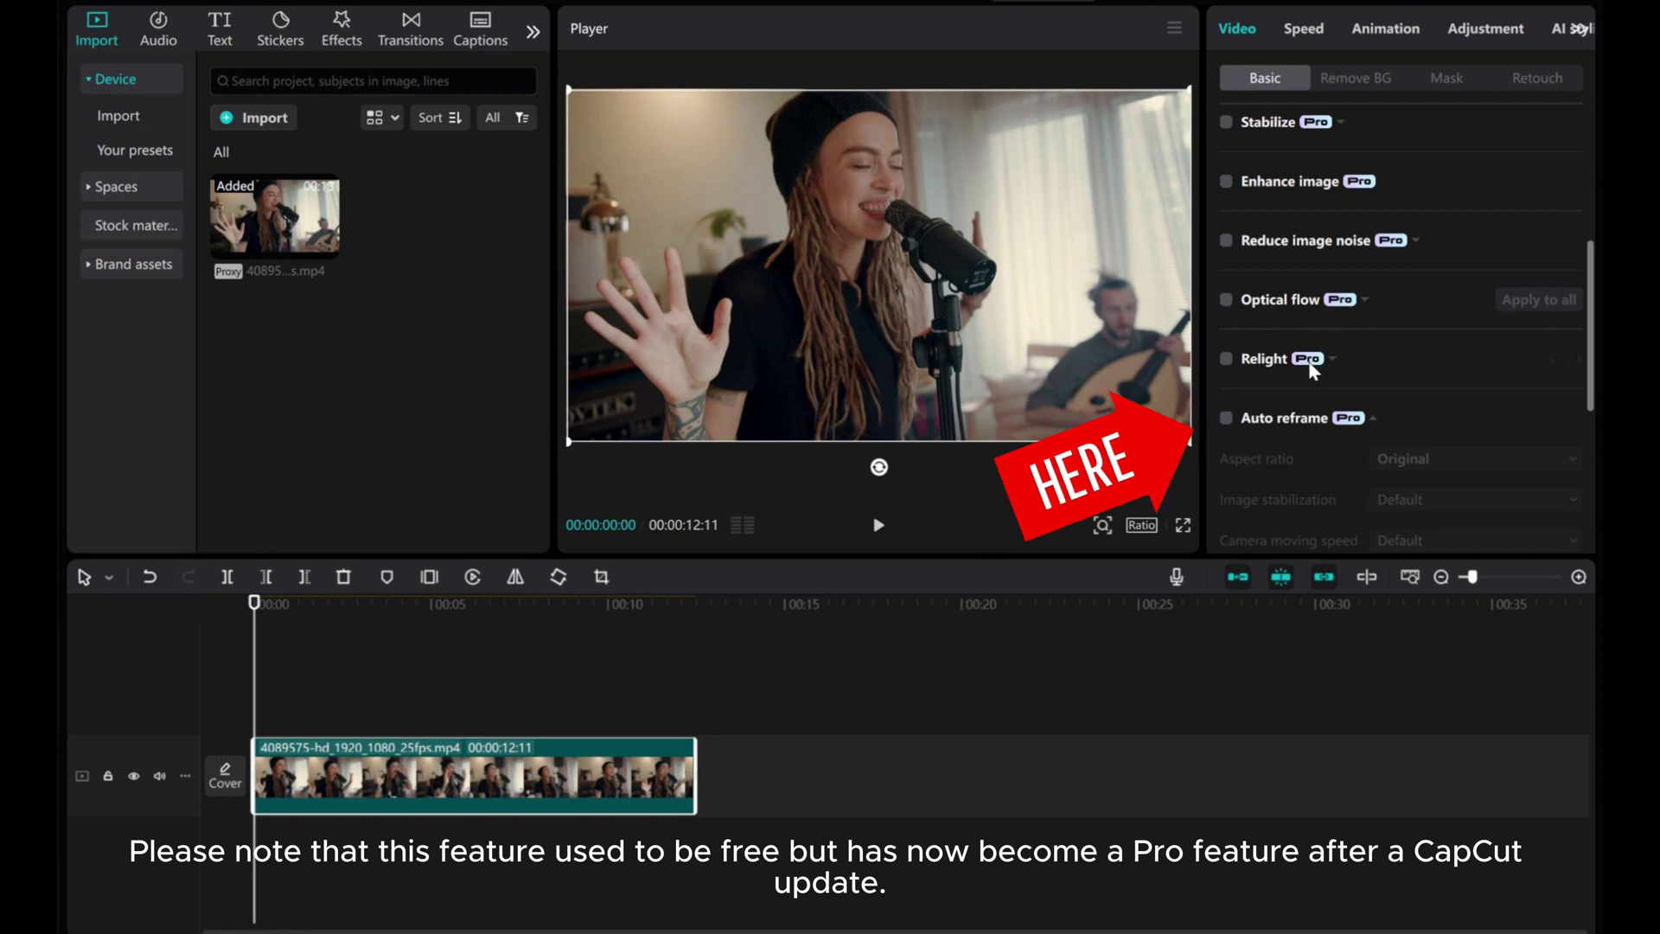
{"action": "scroll", "coordinate": [1310, 370], "scroll_direction": "down", "scroll_amount": 1}
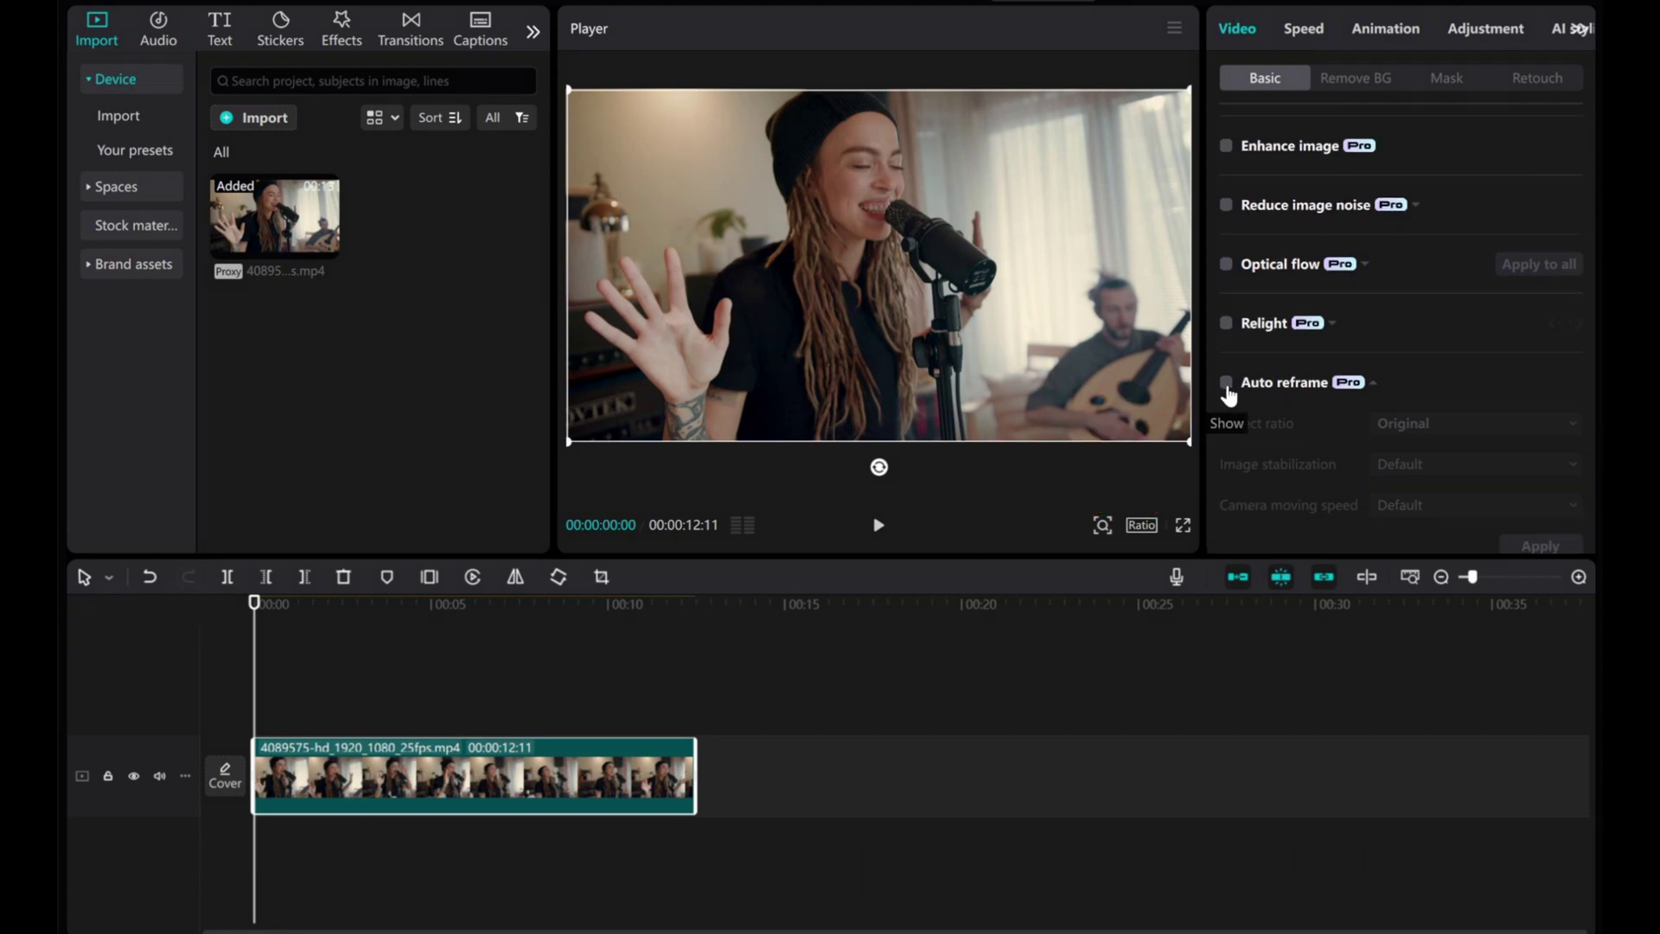
Enable Auto reframe and try 9:16, then 16:9, before settling on a 1:1 aspect ratio.
{"action": "left_click", "coordinate": [1226, 382]}
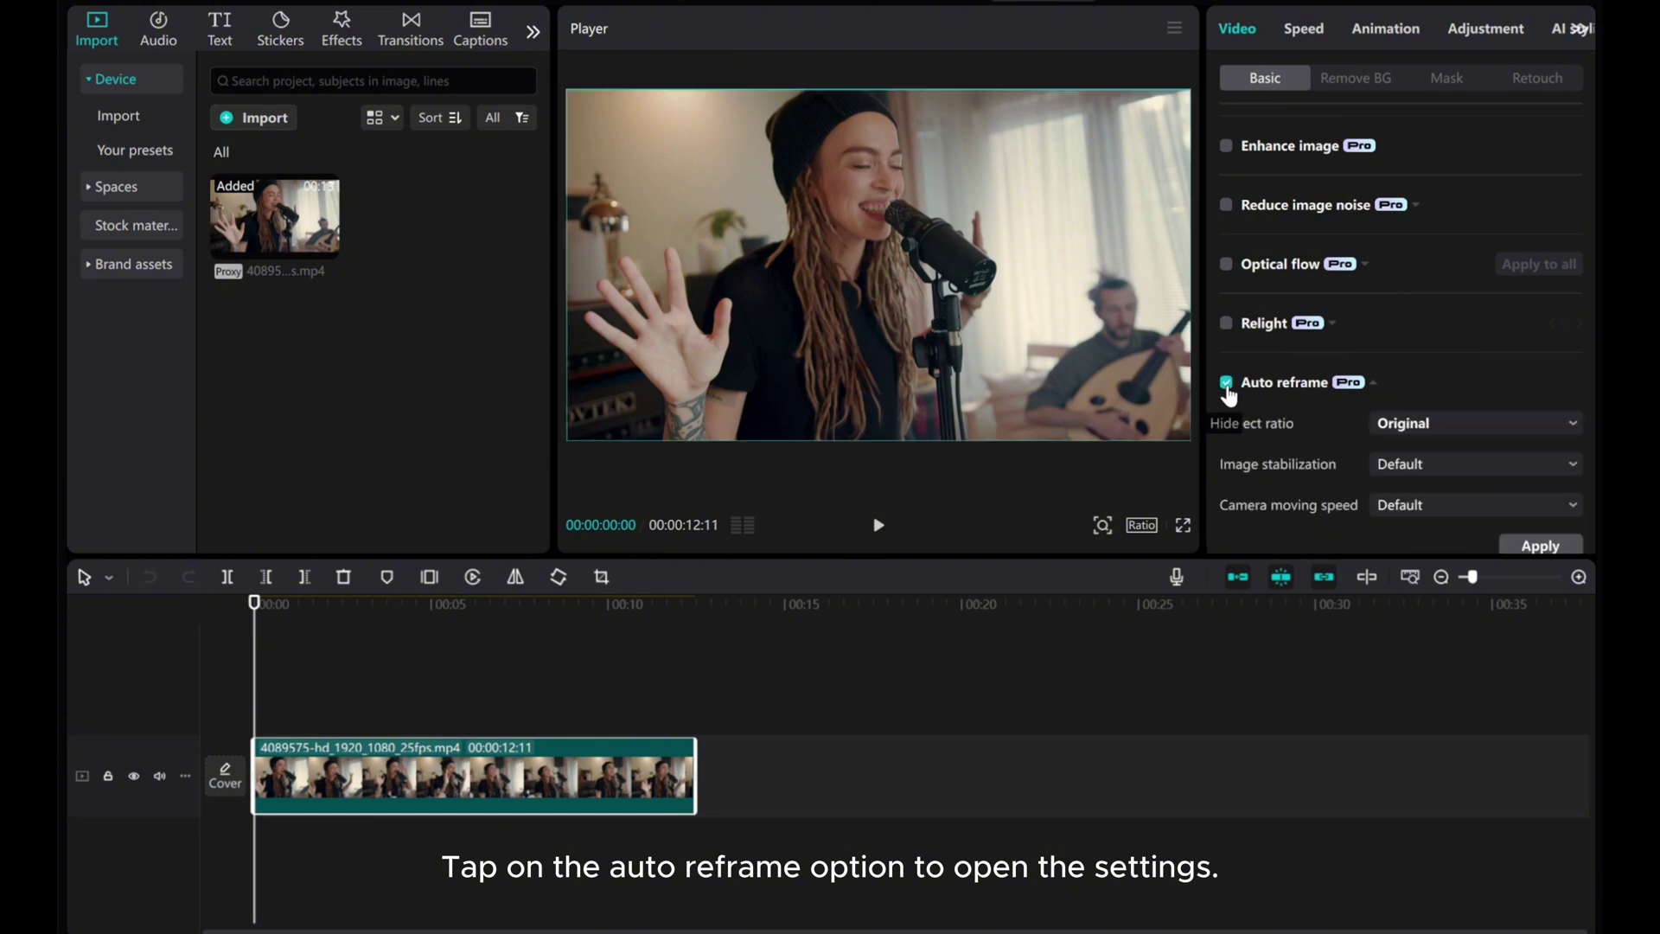
{"action": "scroll", "coordinate": [1300, 389], "scroll_direction": "down", "scroll_amount": 1}
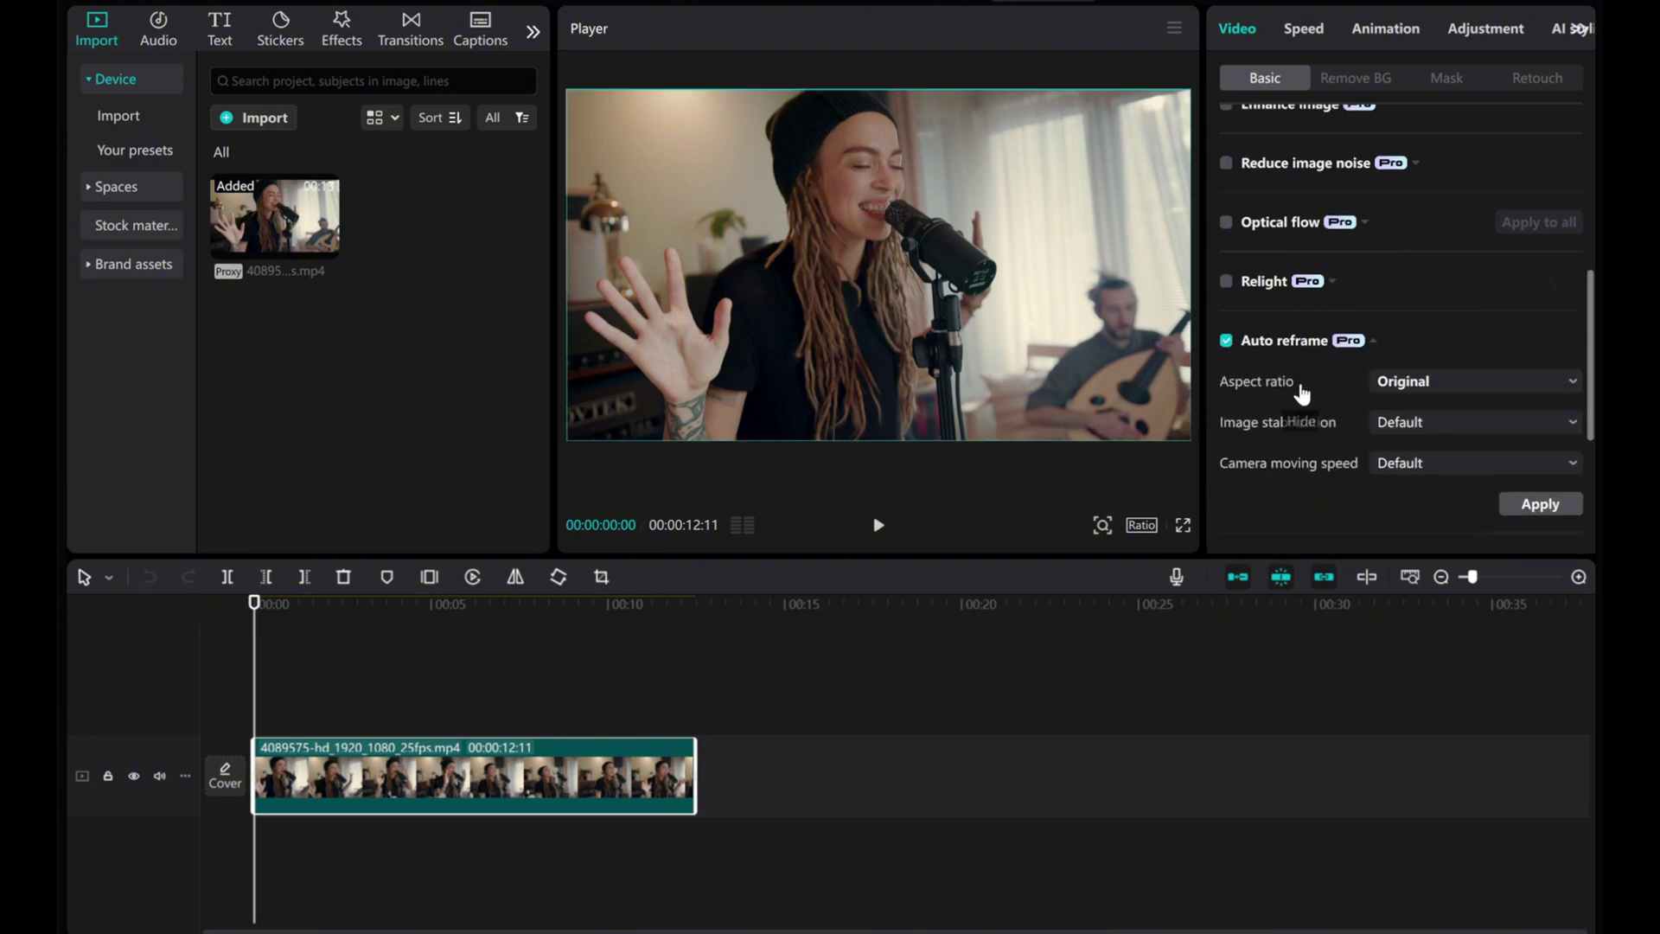
{"action": "scroll", "coordinate": [1300, 376], "scroll_direction": "down", "scroll_amount": 1}
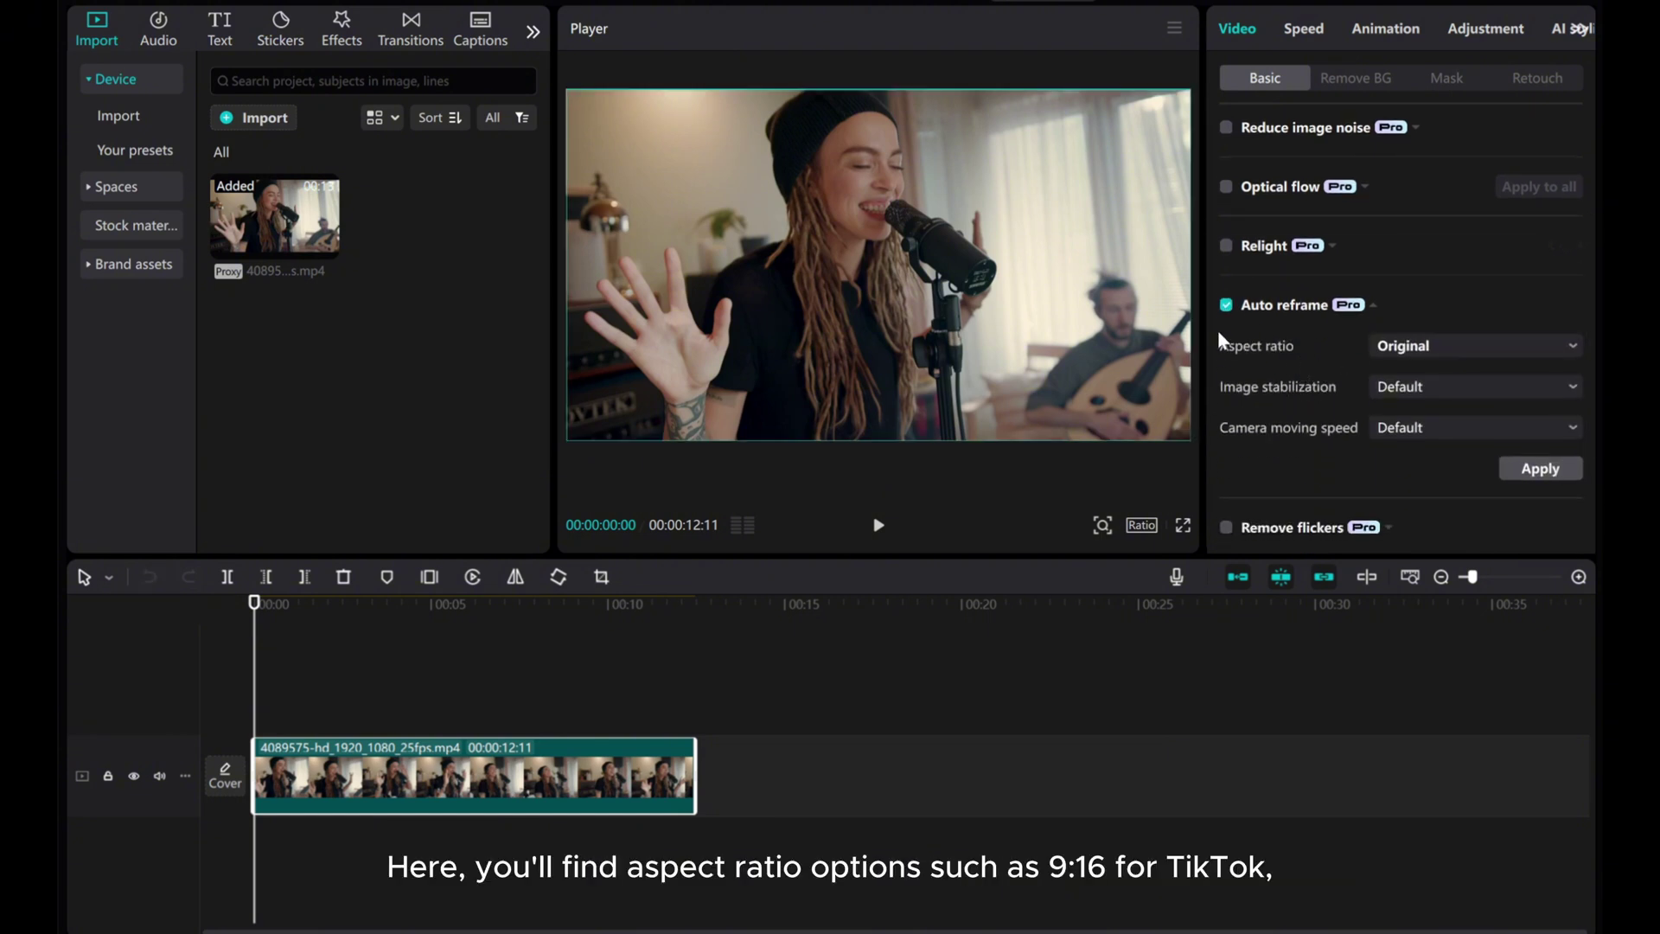
{"action": "left_click", "coordinate": [1433, 348]}
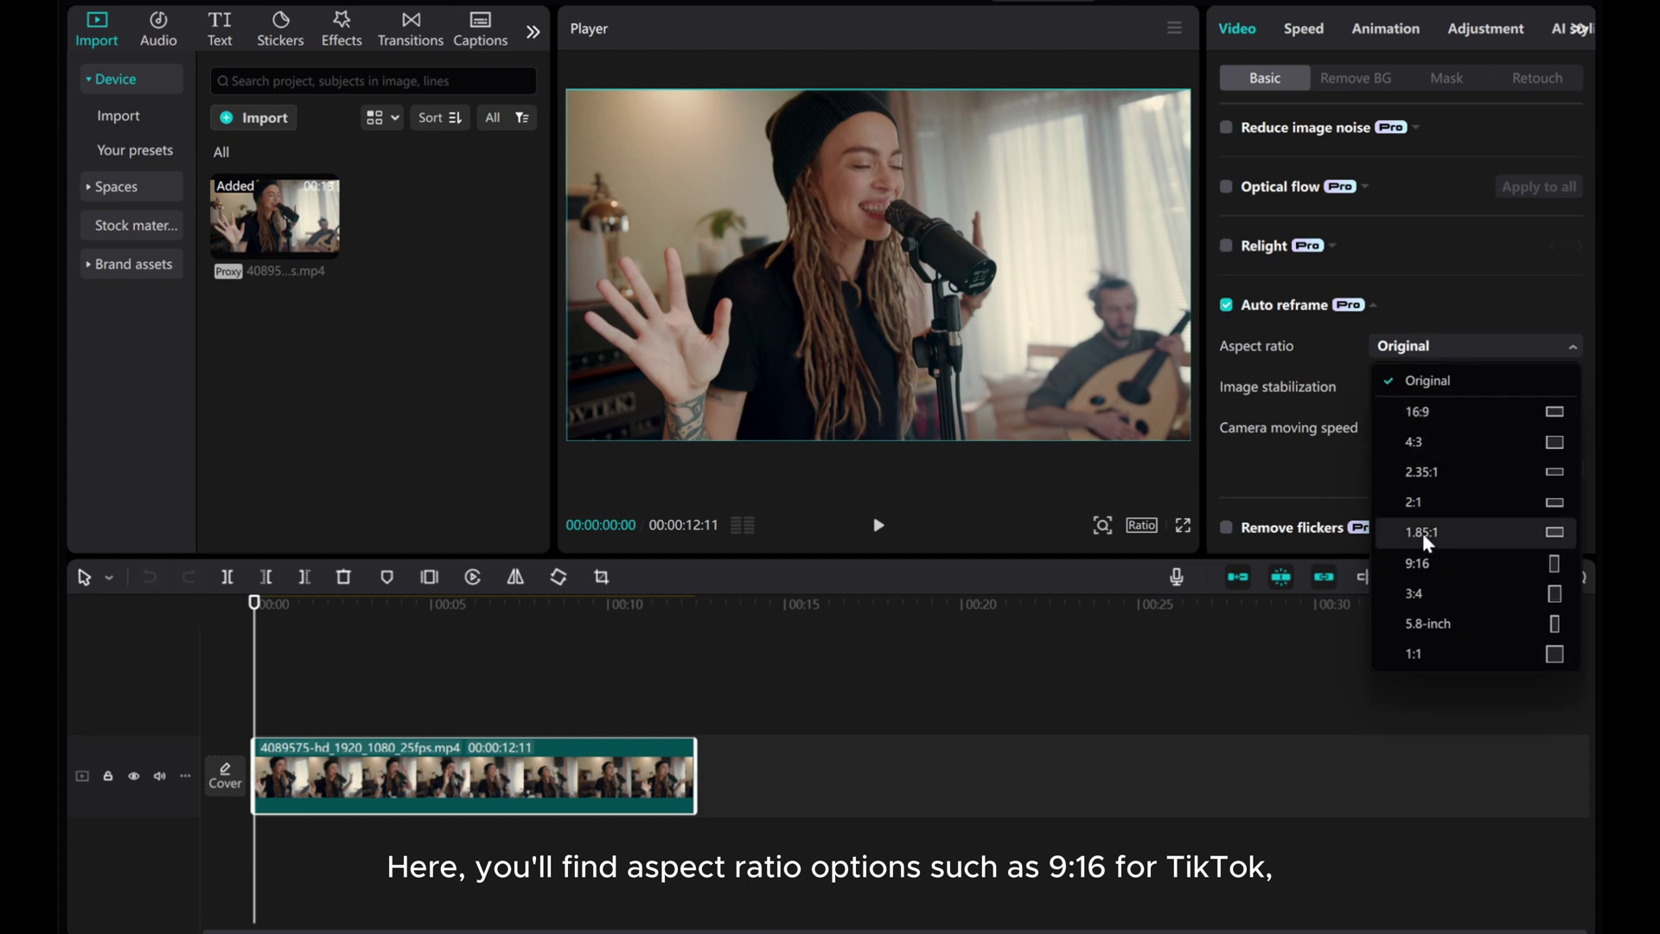
{"action": "left_click", "coordinate": [1421, 563]}
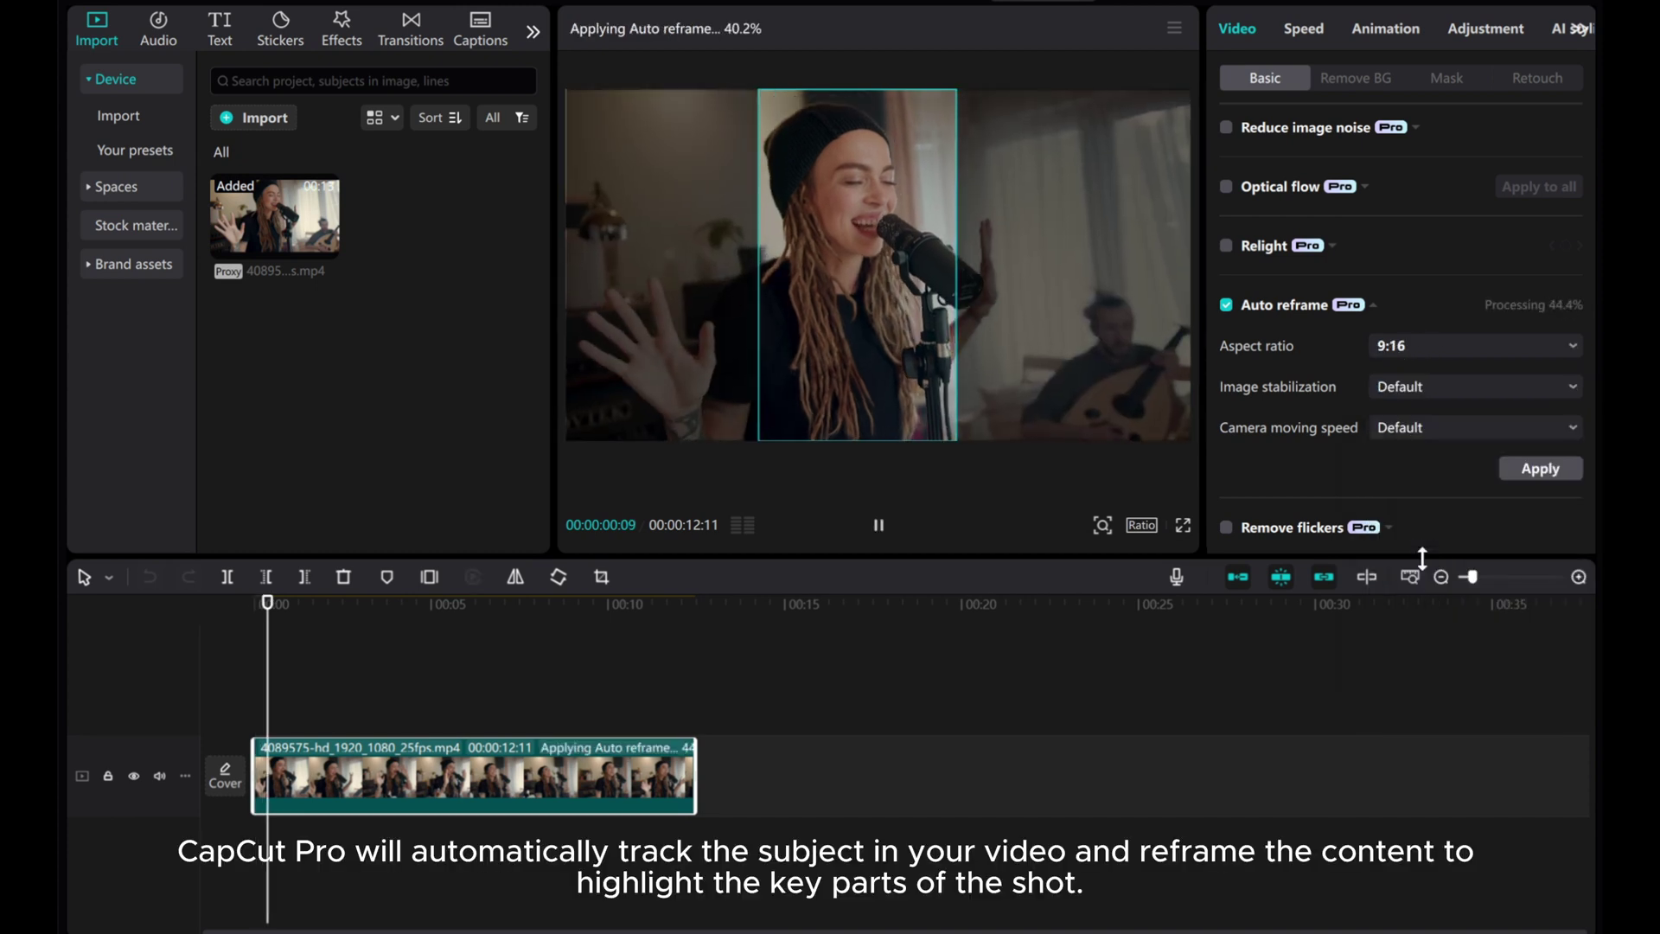
{"action": "left_click", "coordinate": [1413, 350]}
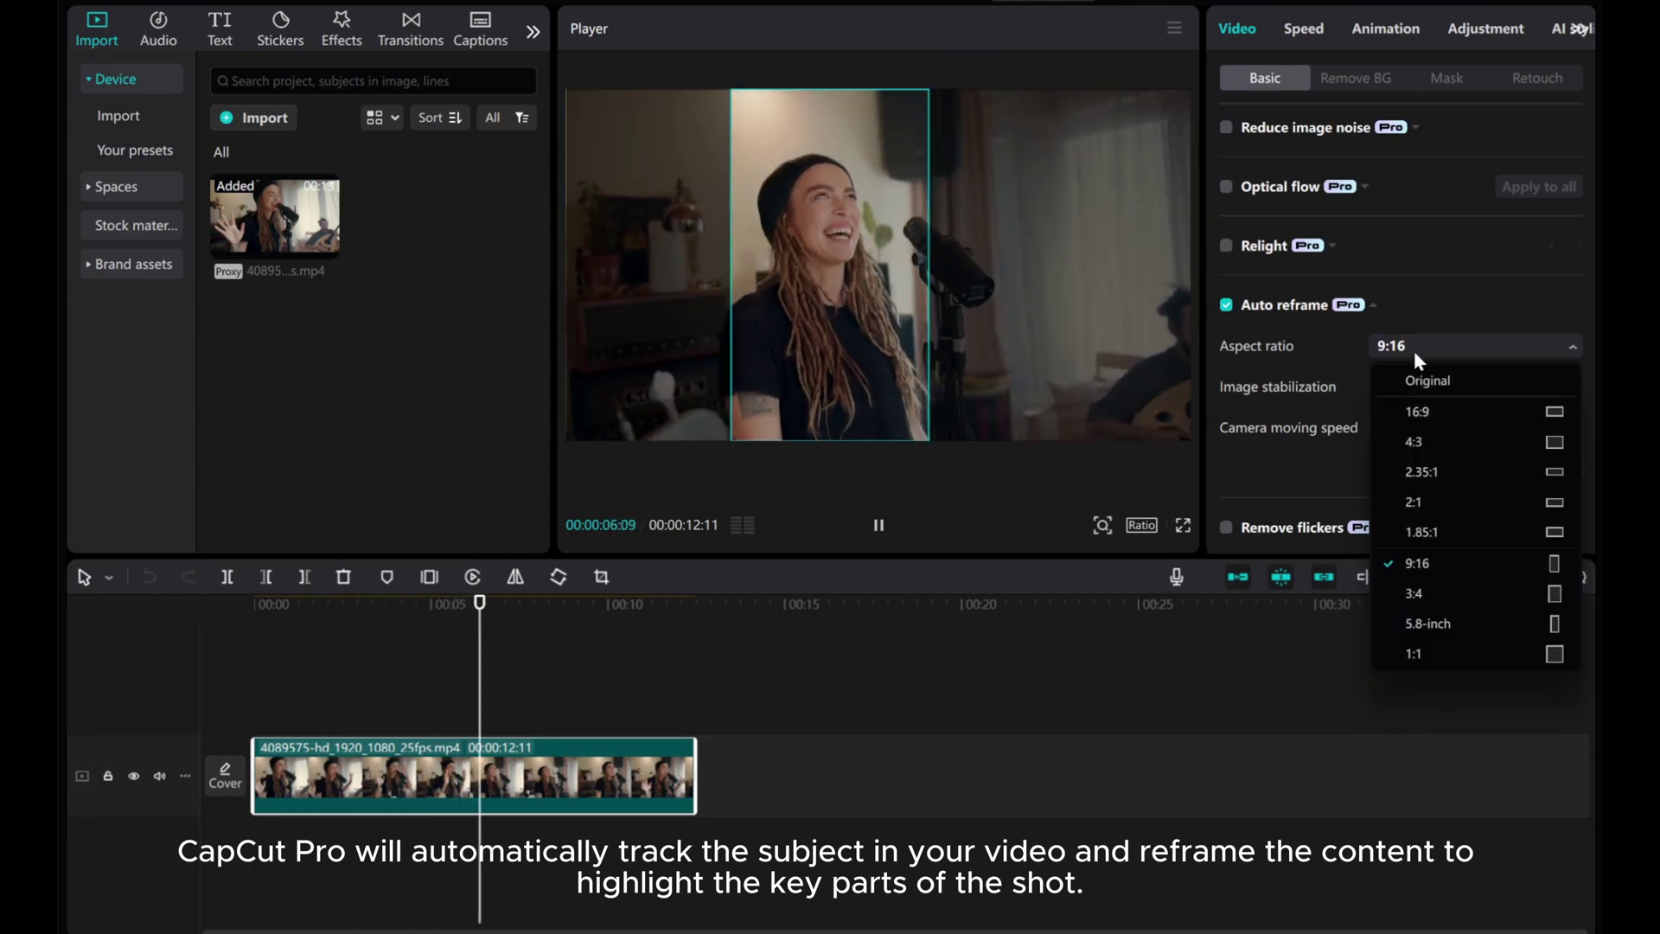
{"action": "left_click", "coordinate": [1428, 414]}
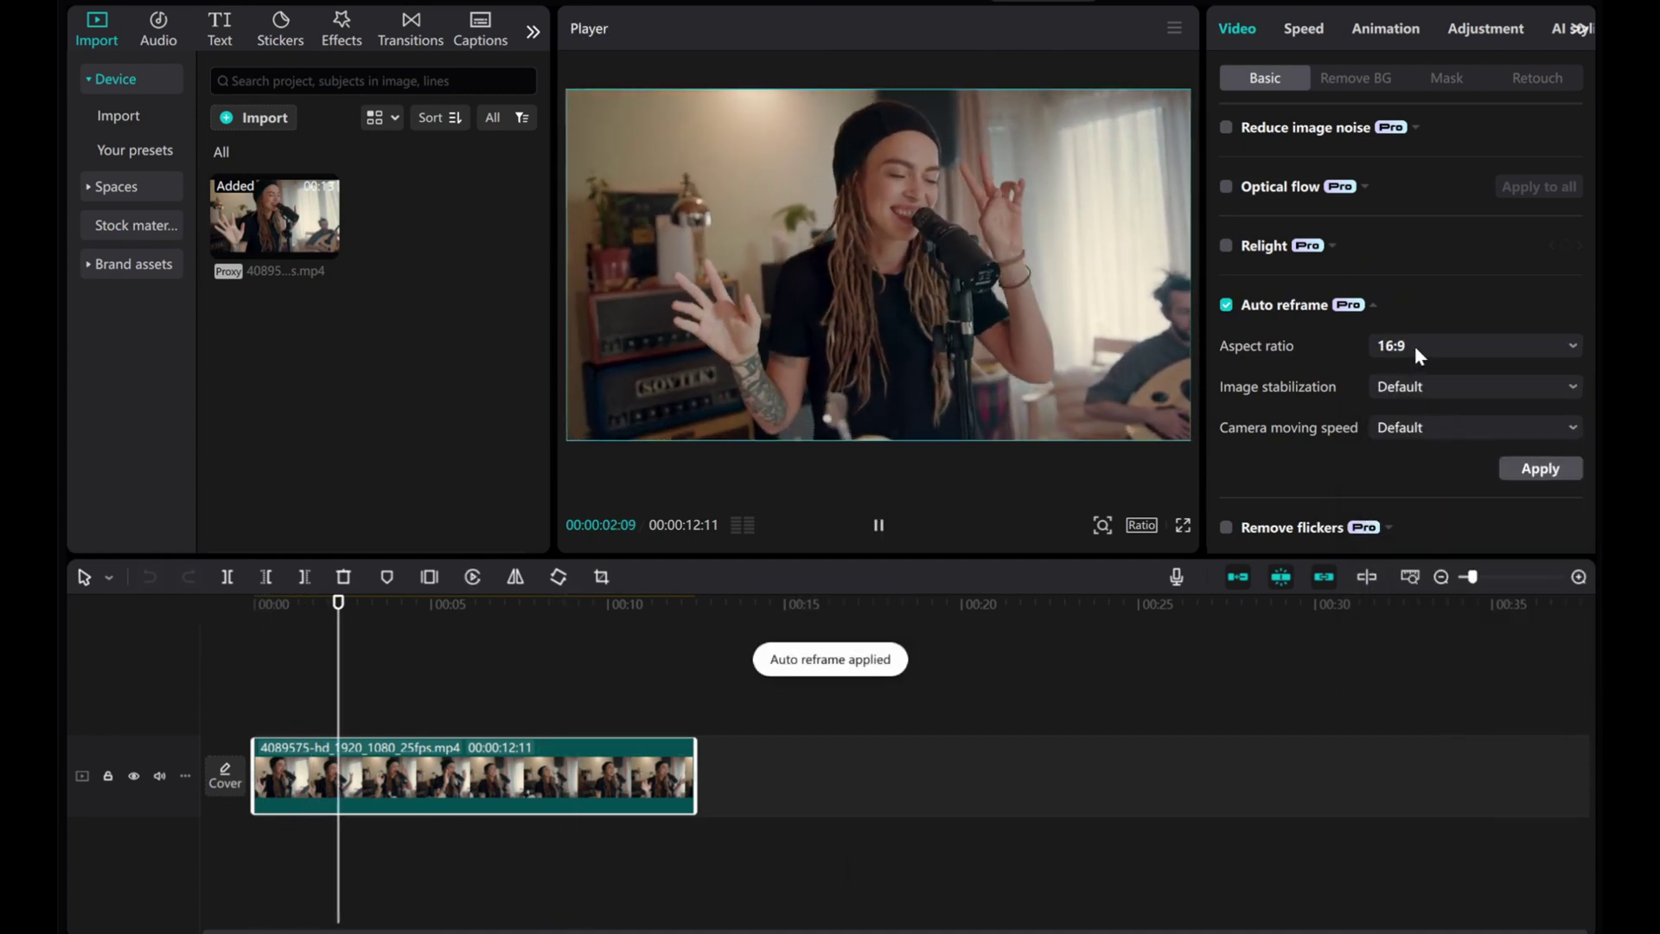
{"action": "left_click", "coordinate": [1418, 341]}
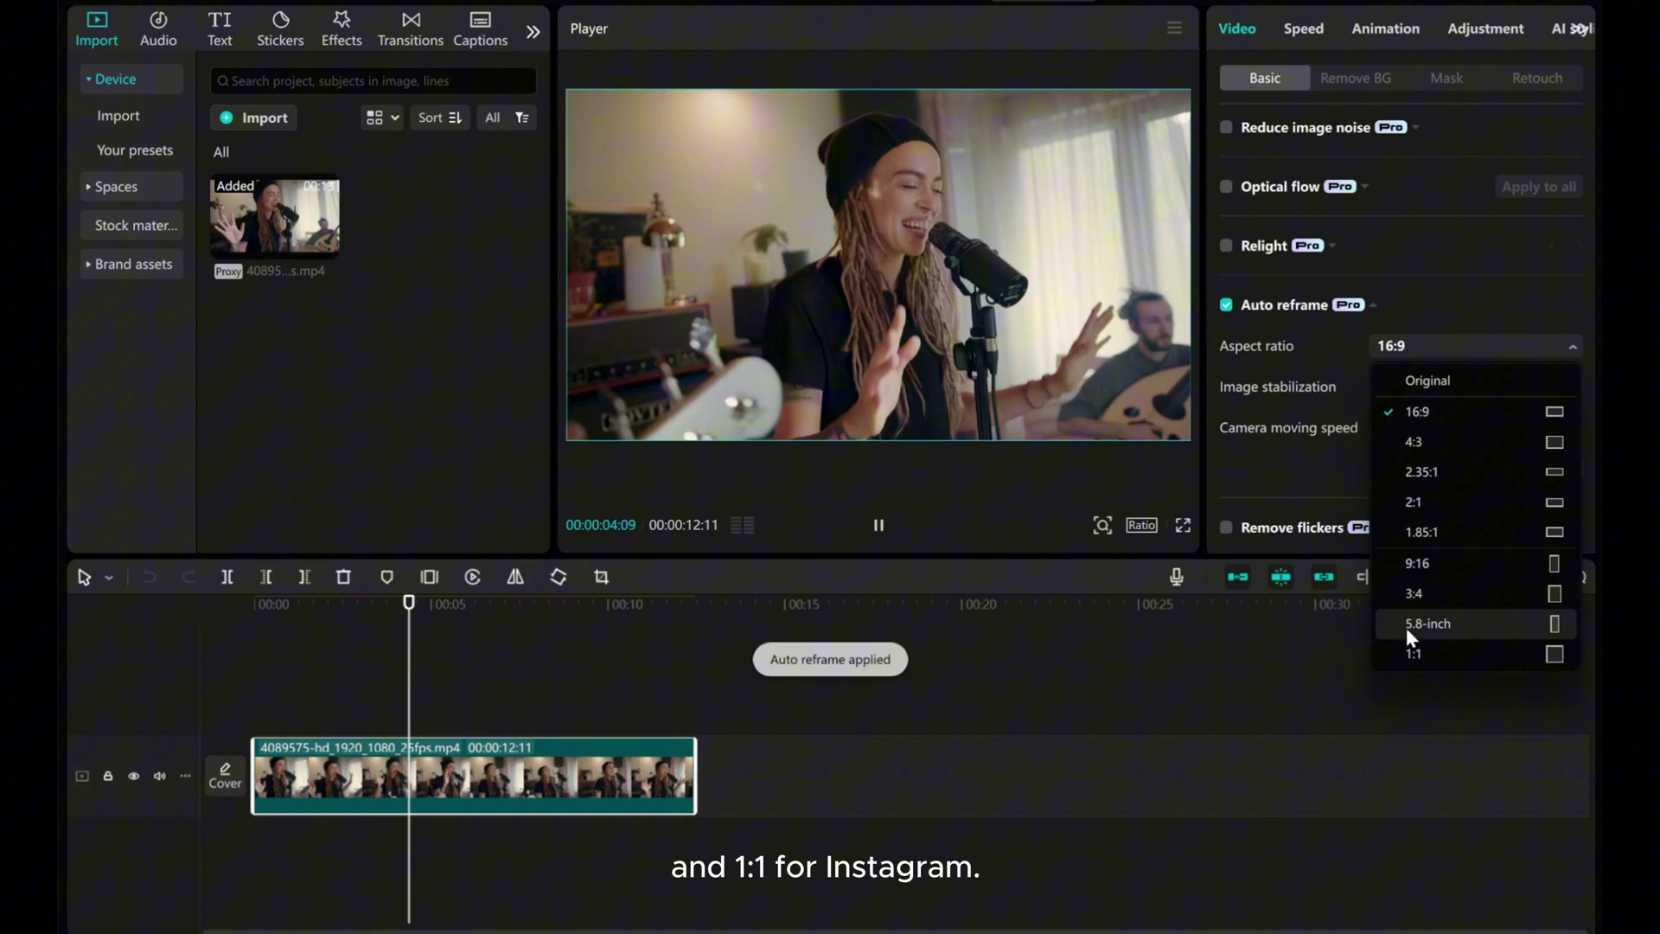
{"action": "left_click", "coordinate": [1422, 651]}
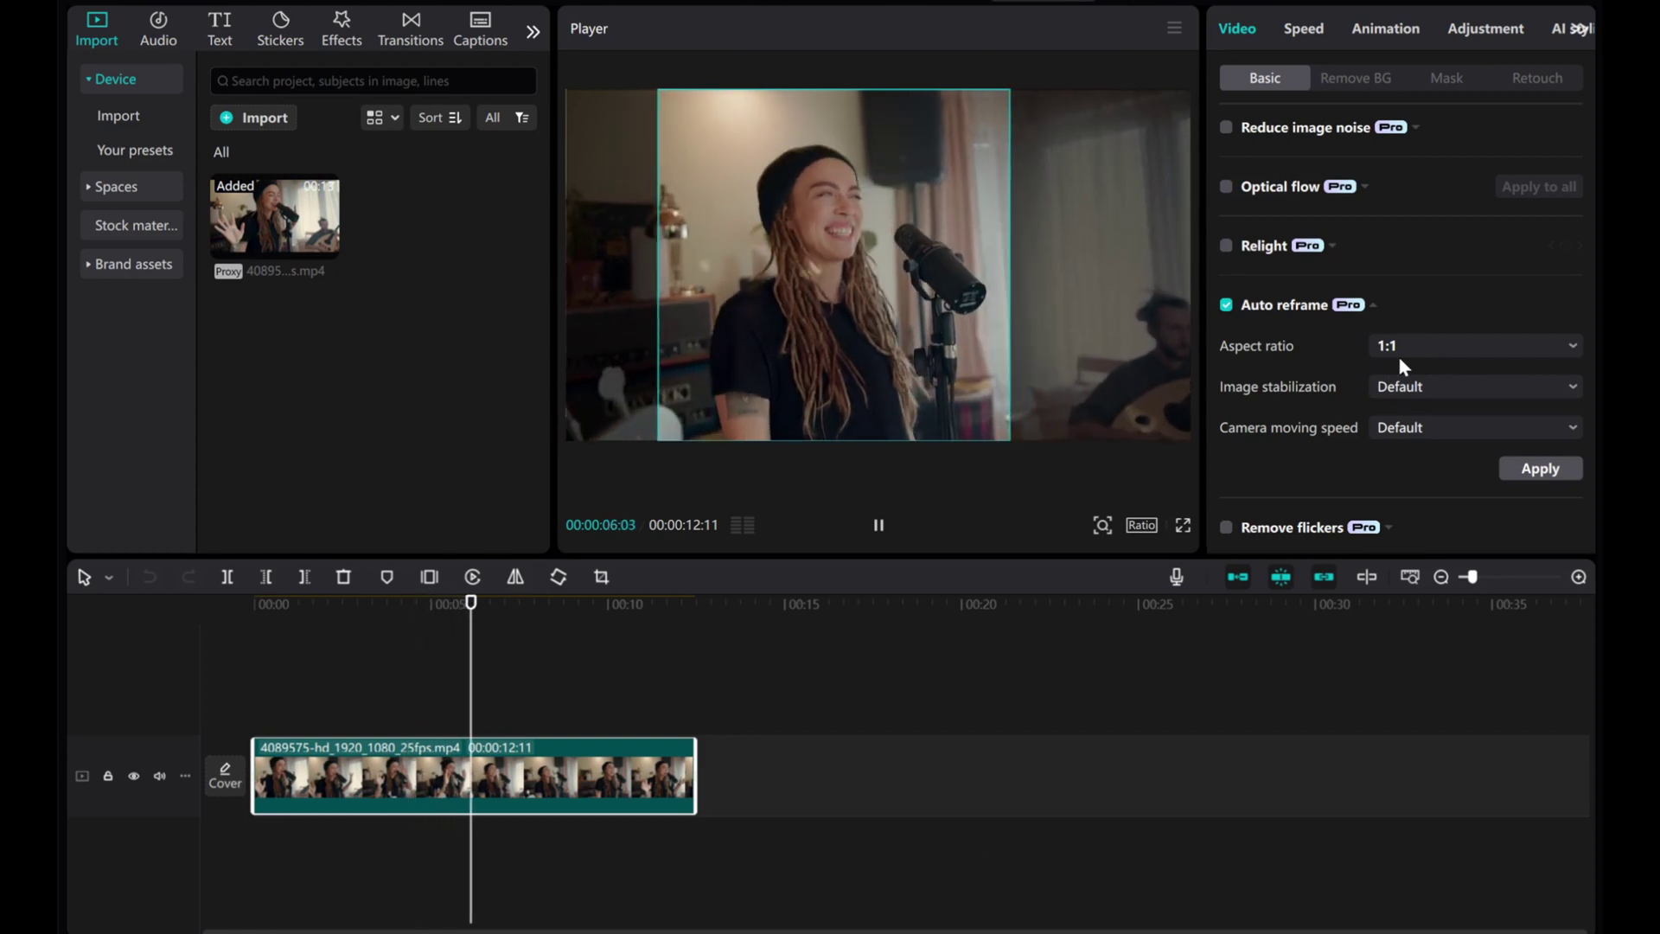
{"action": "left_click", "coordinate": [1414, 385]}
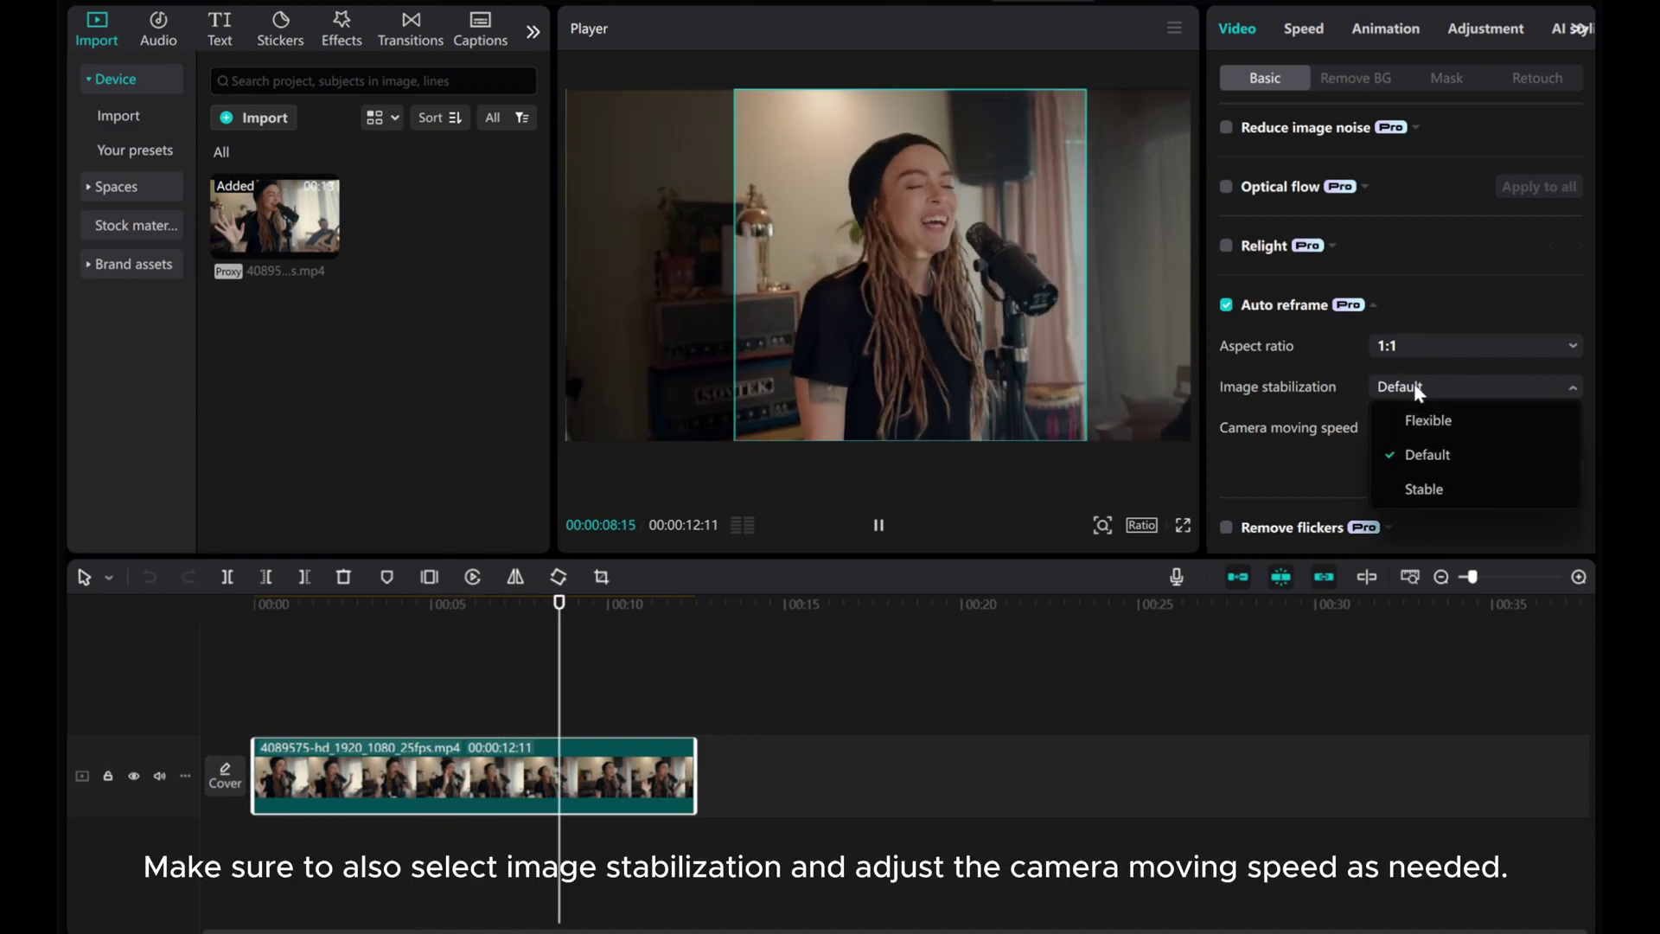
{"action": "left_click", "coordinate": [1423, 452]}
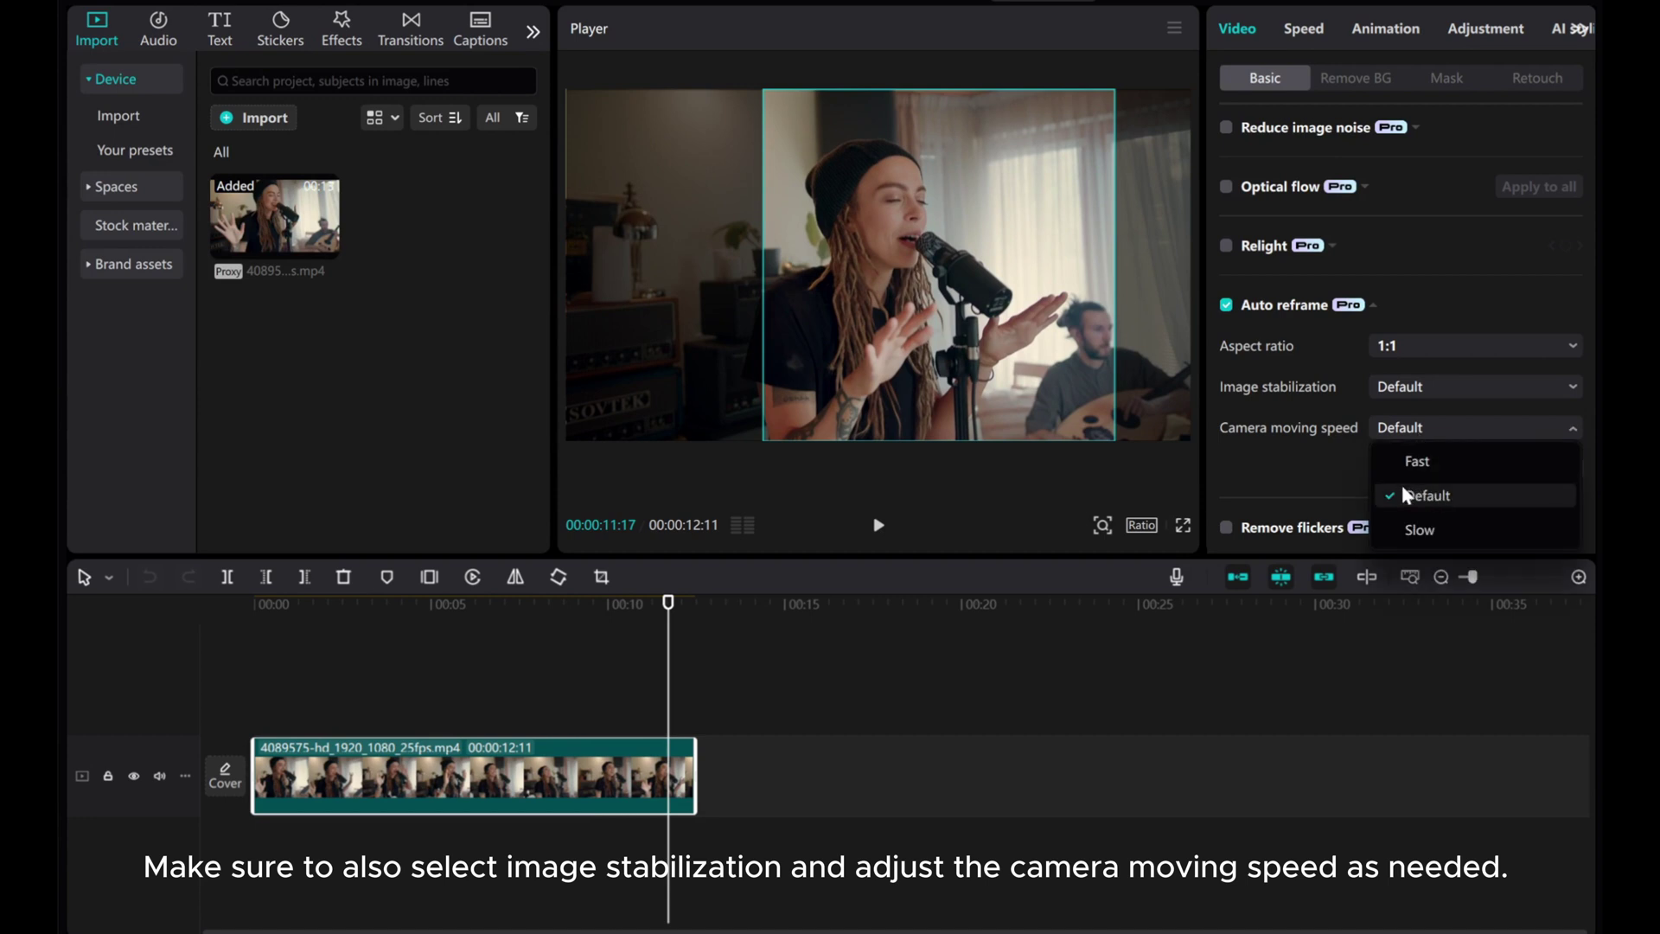
{"action": "left_click", "coordinate": [1423, 497]}
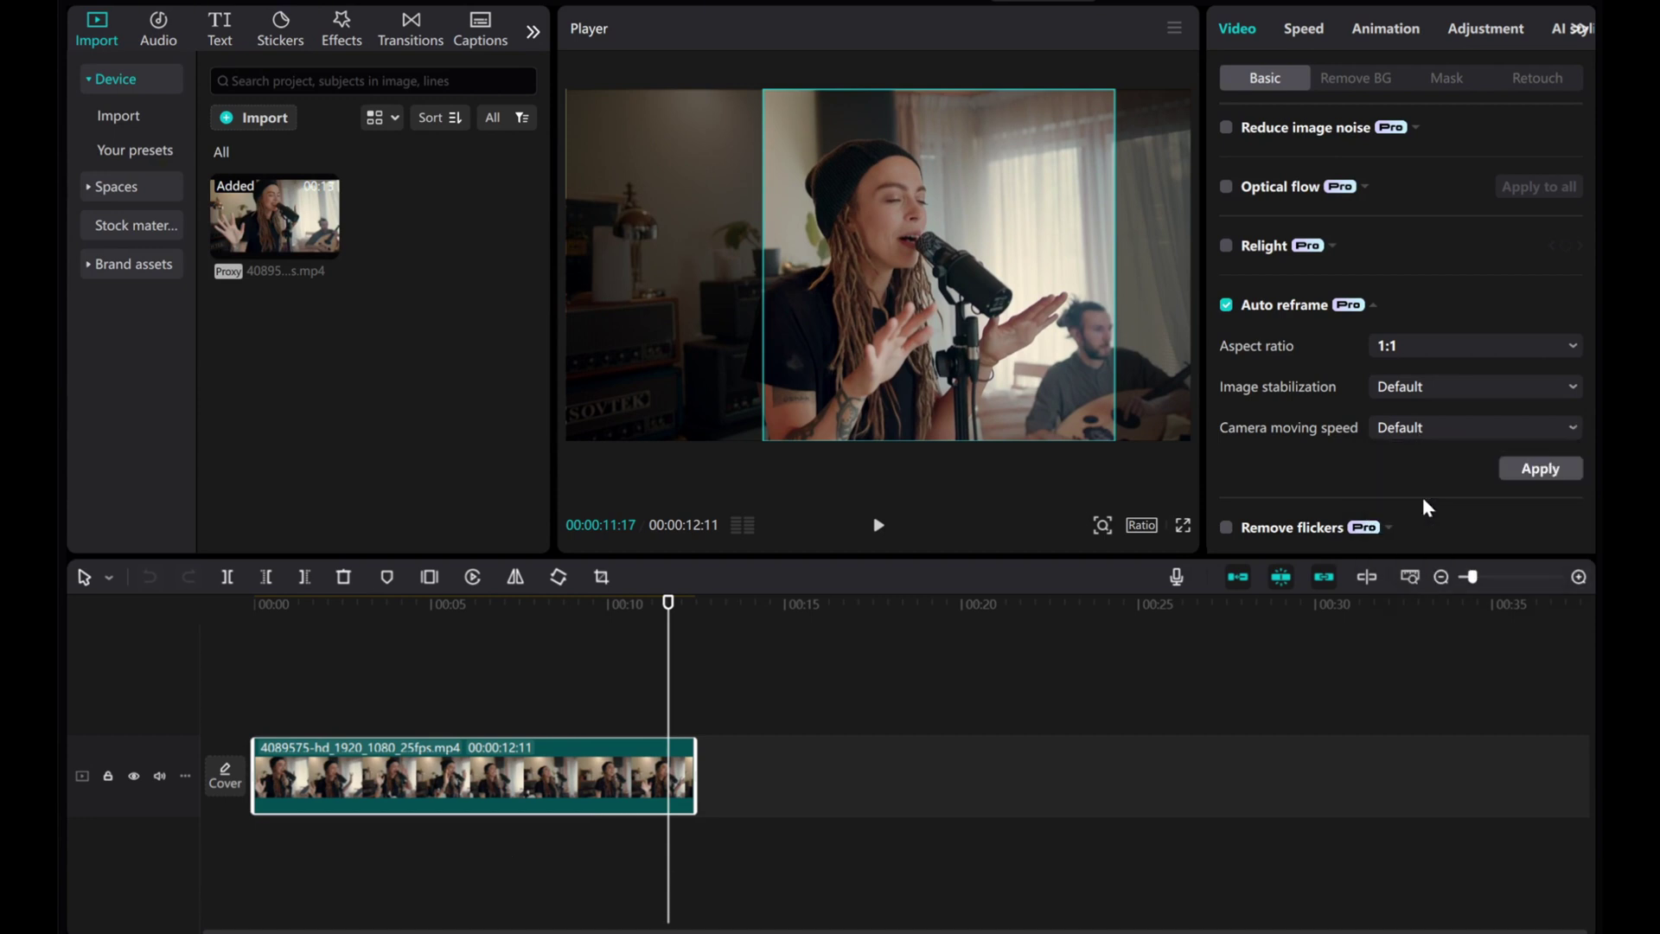
Apply the 1:1 auto reframe and return the playhead to the clip start.
{"action": "left_click", "coordinate": [1529, 473]}
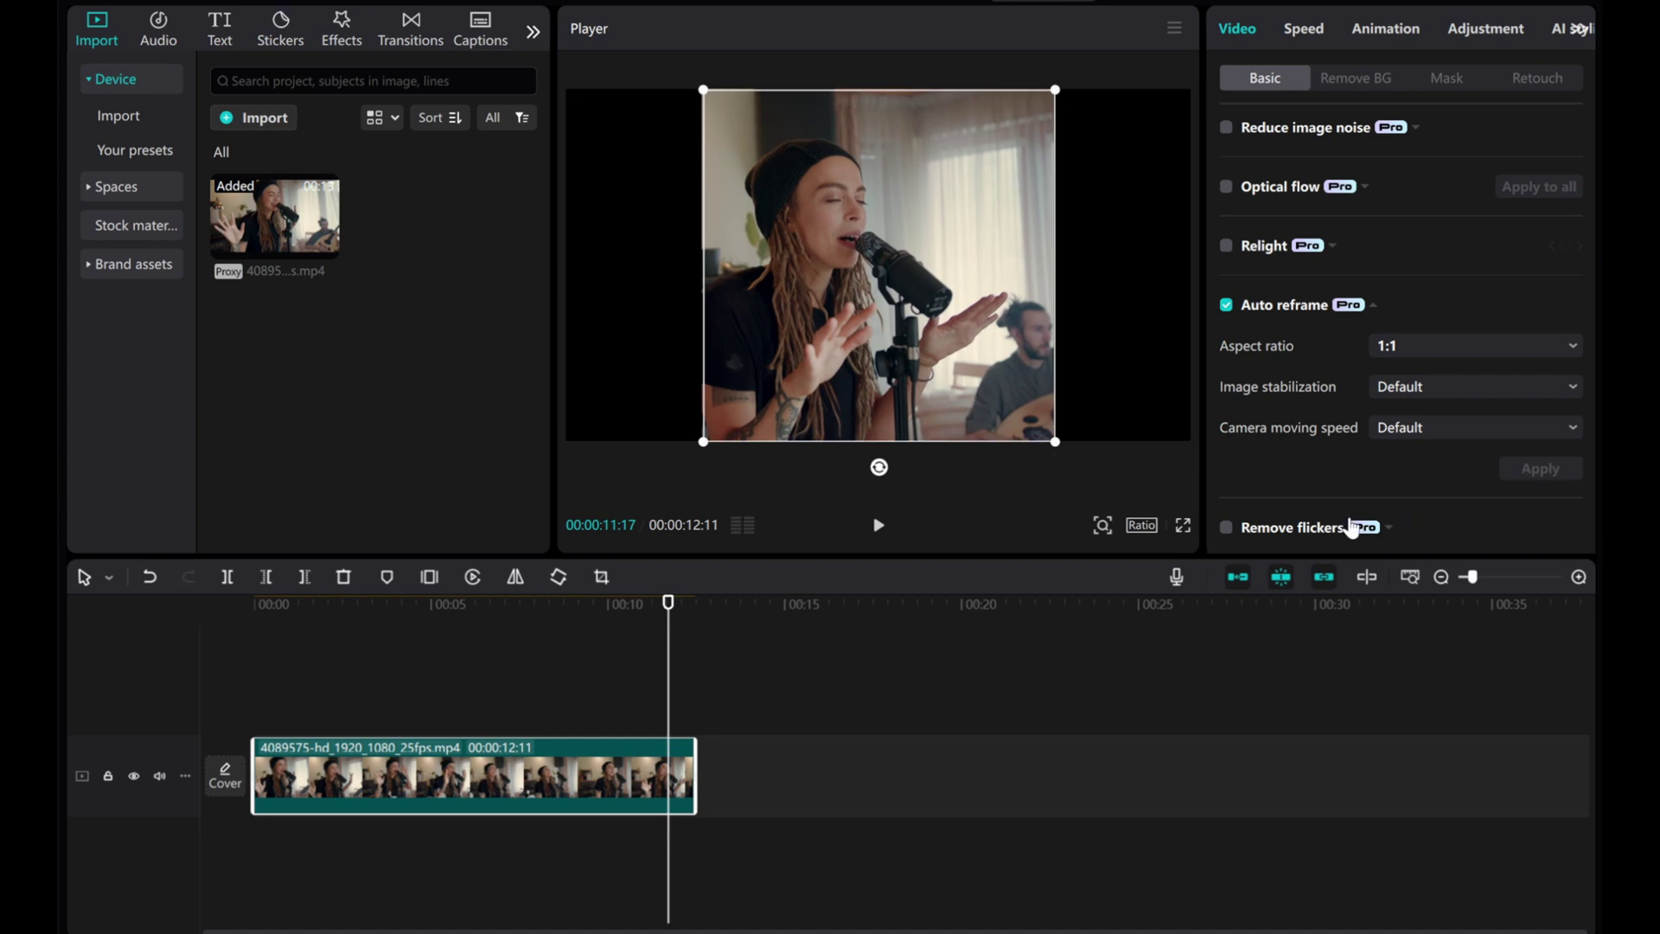
{"action": "left_click", "coordinate": [348, 607]}
{"action": "left_click", "coordinate": [221, 615]}
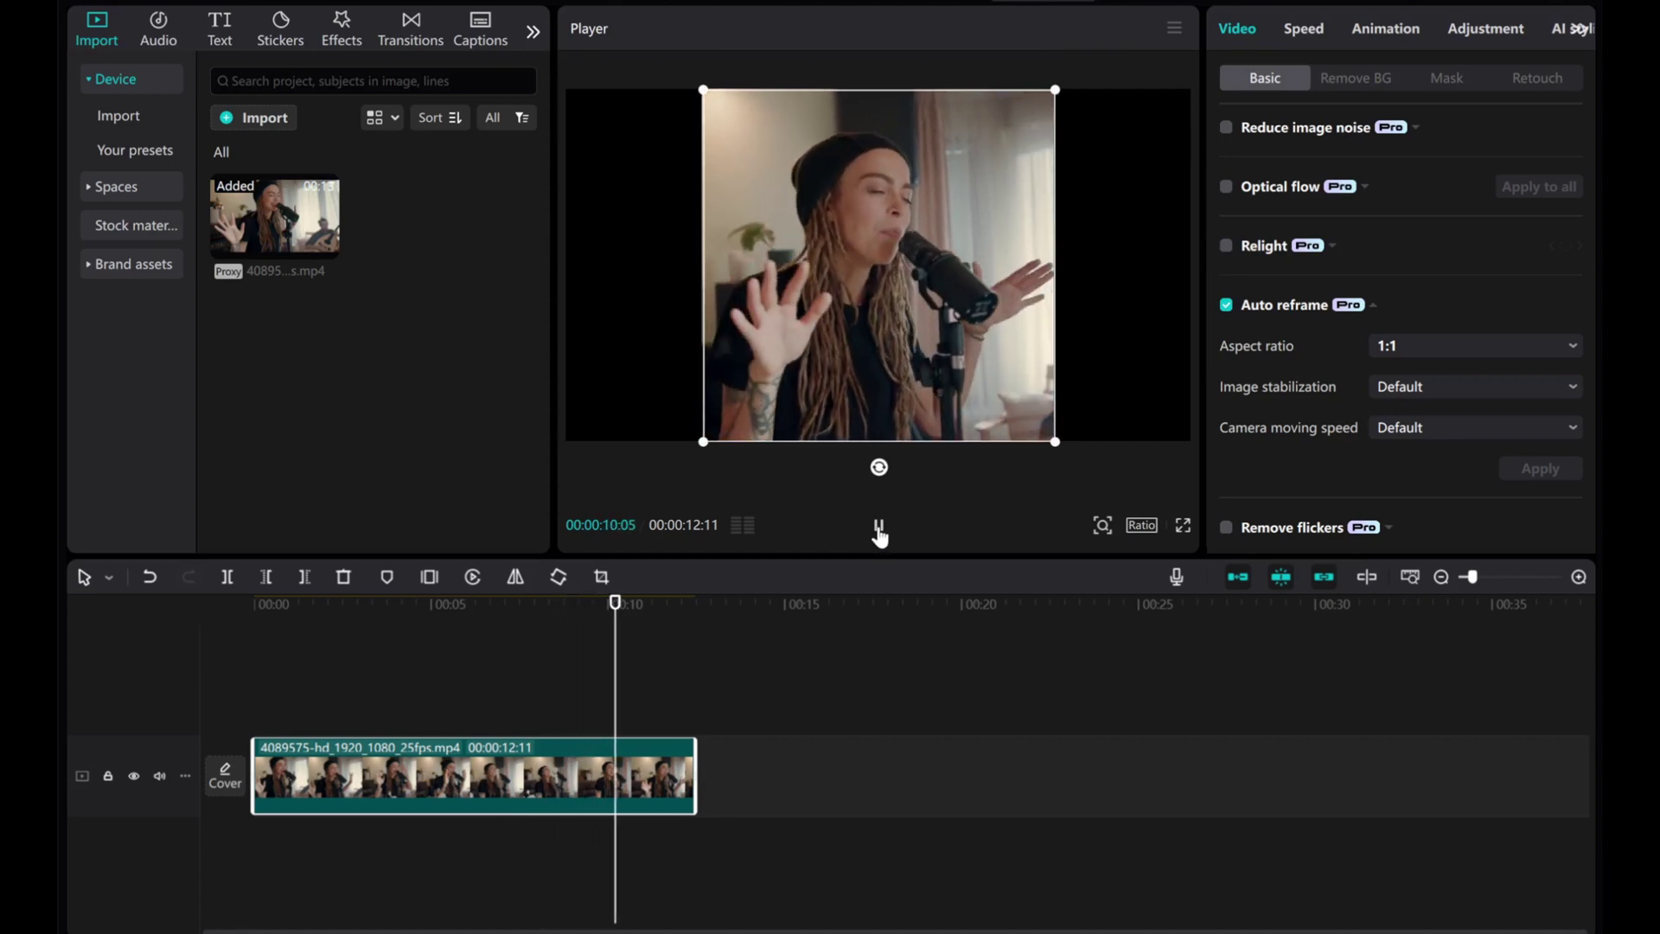
Set the player canvas ratio to 1:1 and move the playhead back to the start.
{"action": "left_click", "coordinate": [1140, 523]}
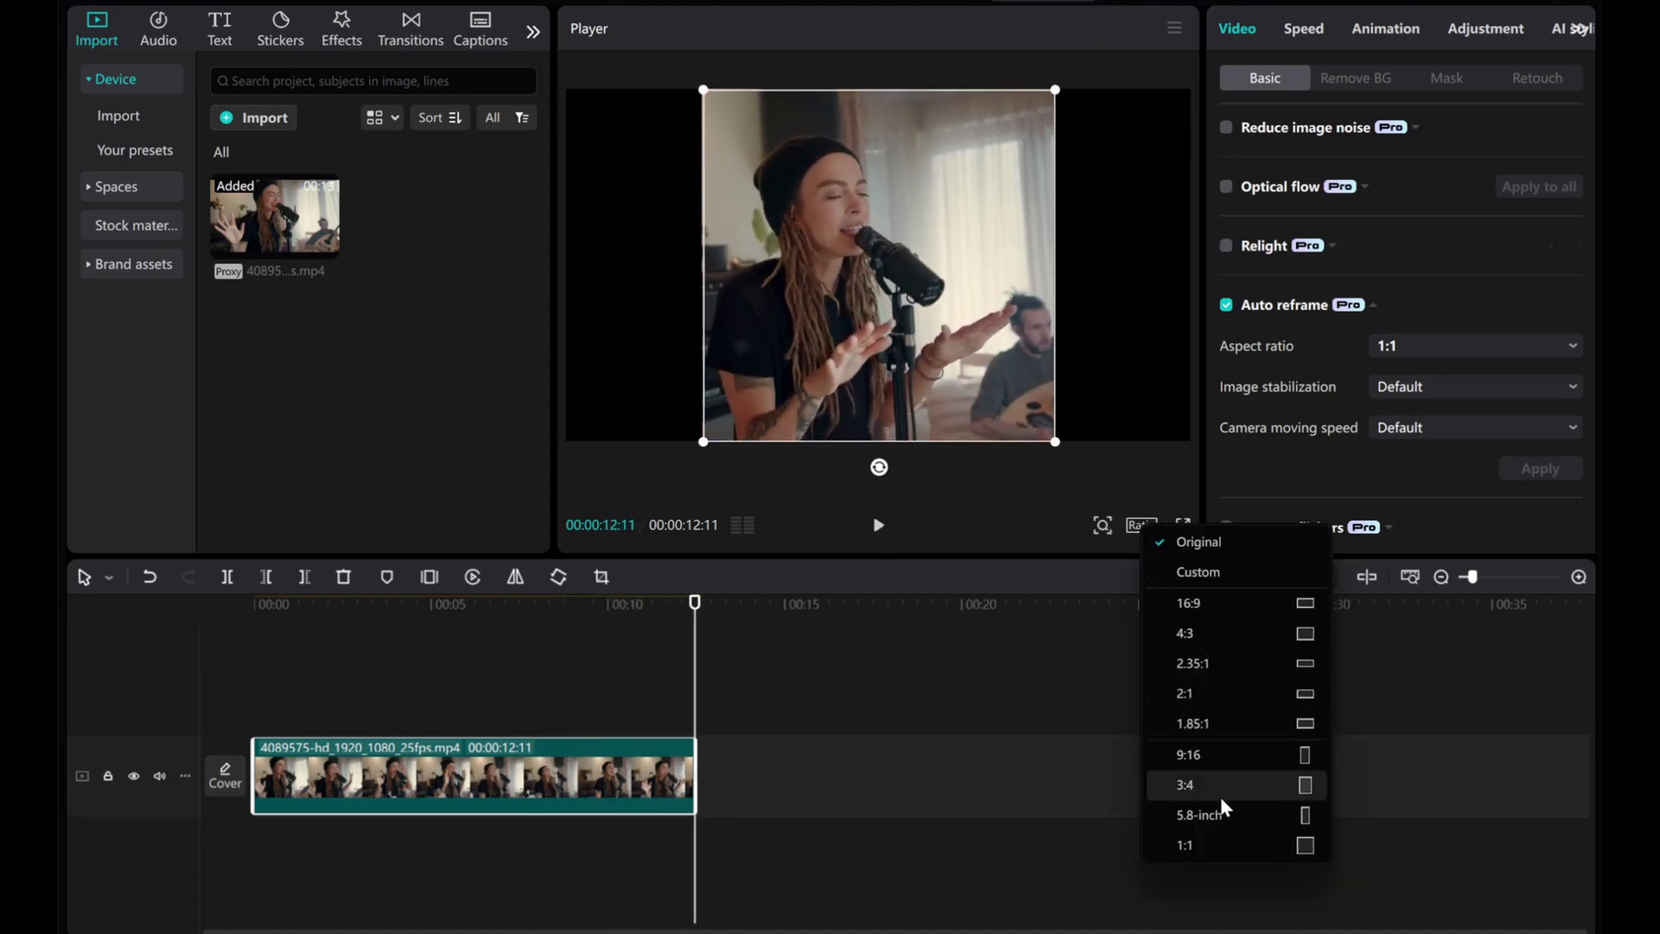
{"action": "left_click", "coordinate": [1203, 845]}
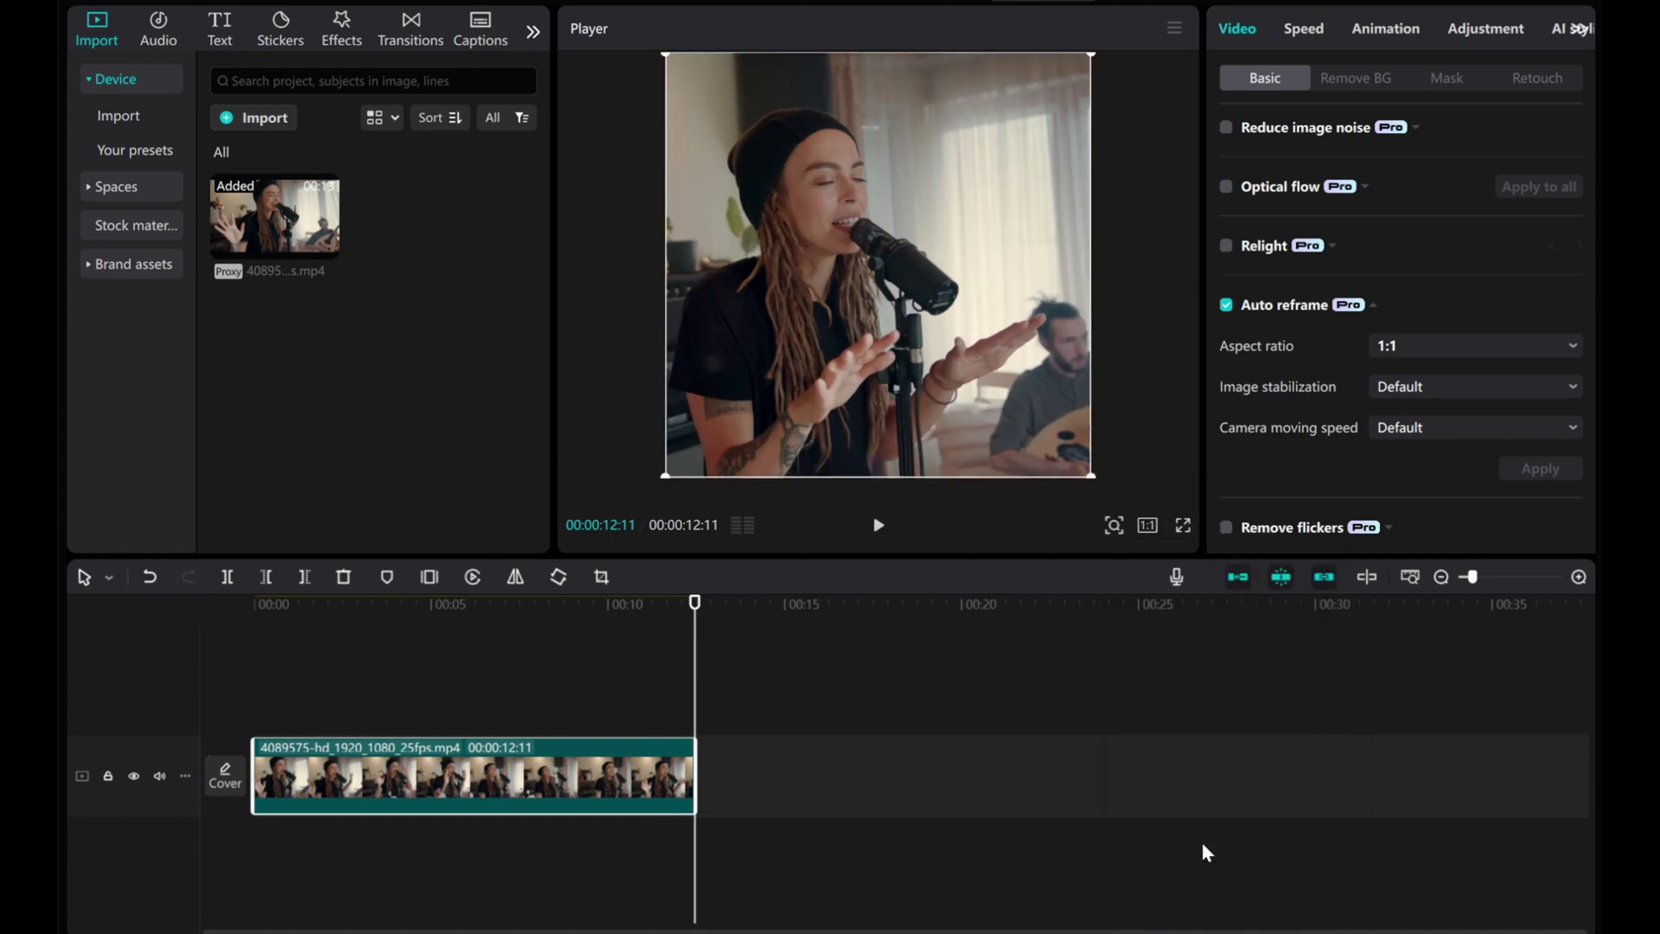
{"action": "left_click_drag", "start_coordinate": [685, 649], "coordinate": [196, 619]}
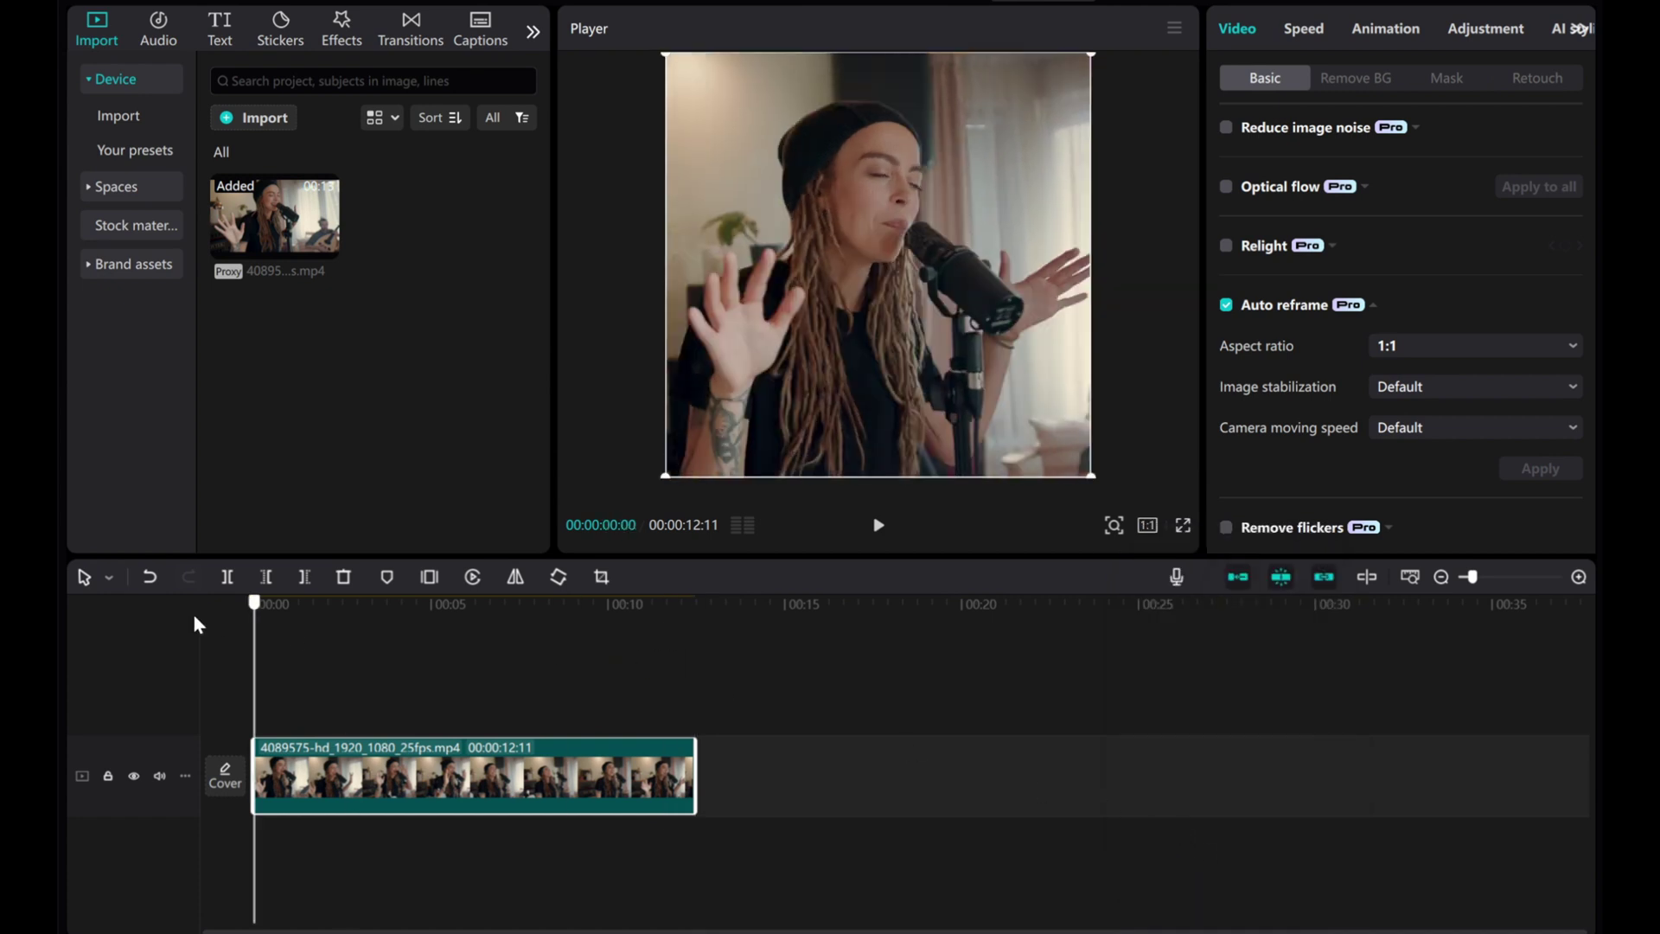